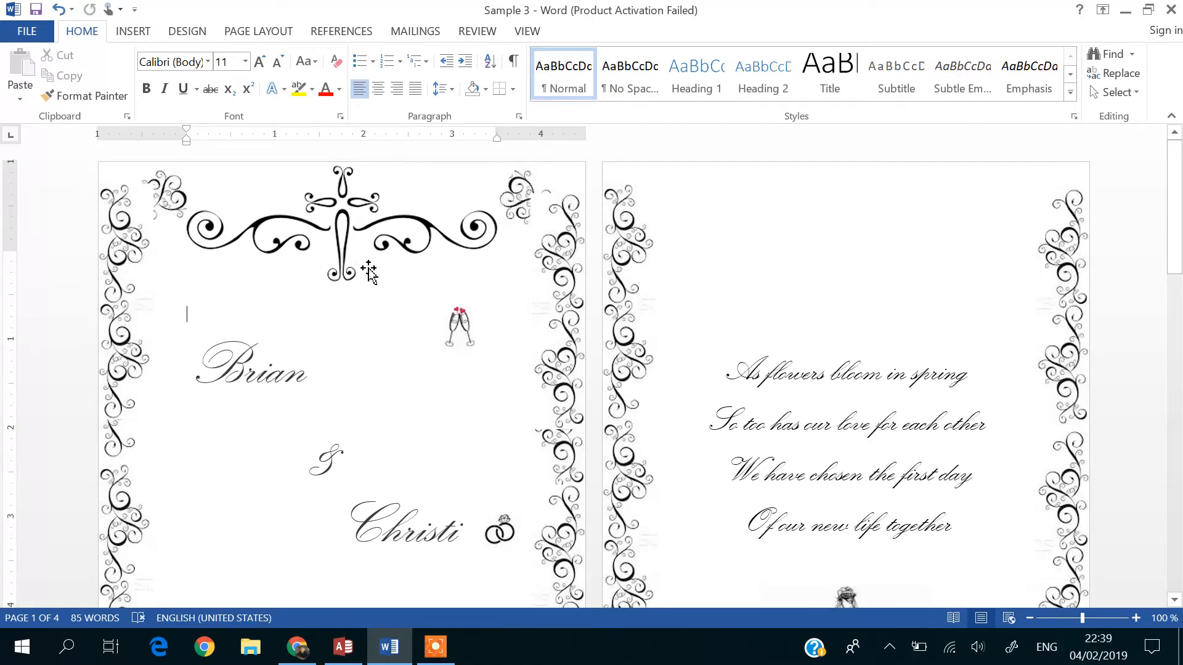
click(422, 32)
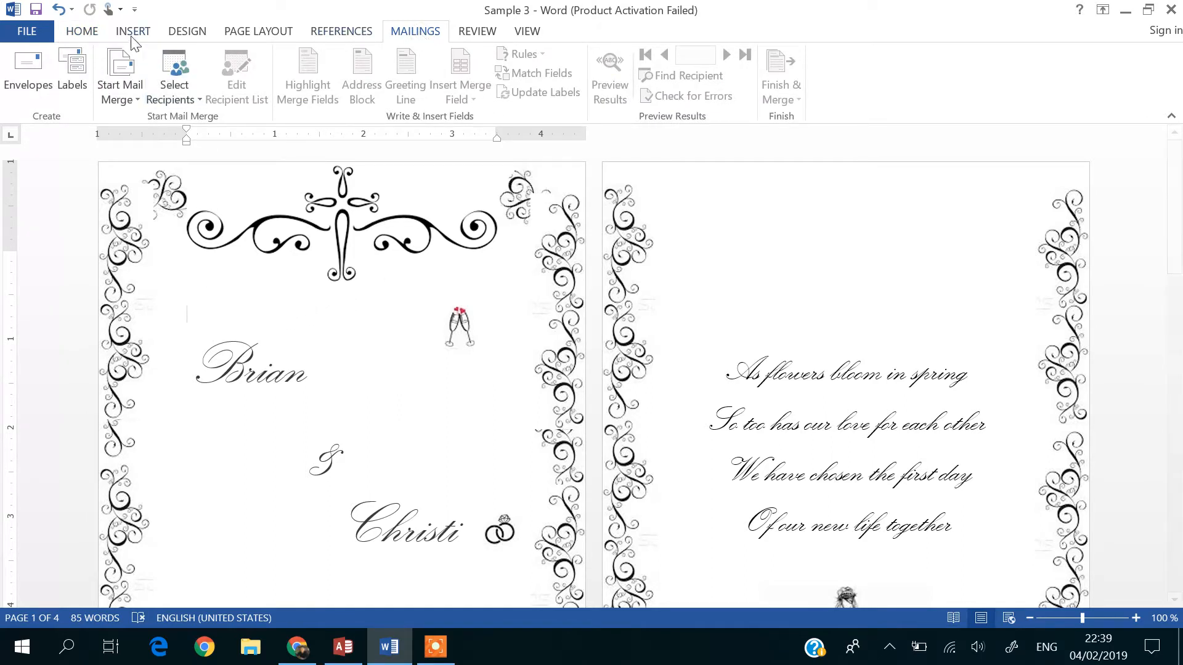
click(68, 32)
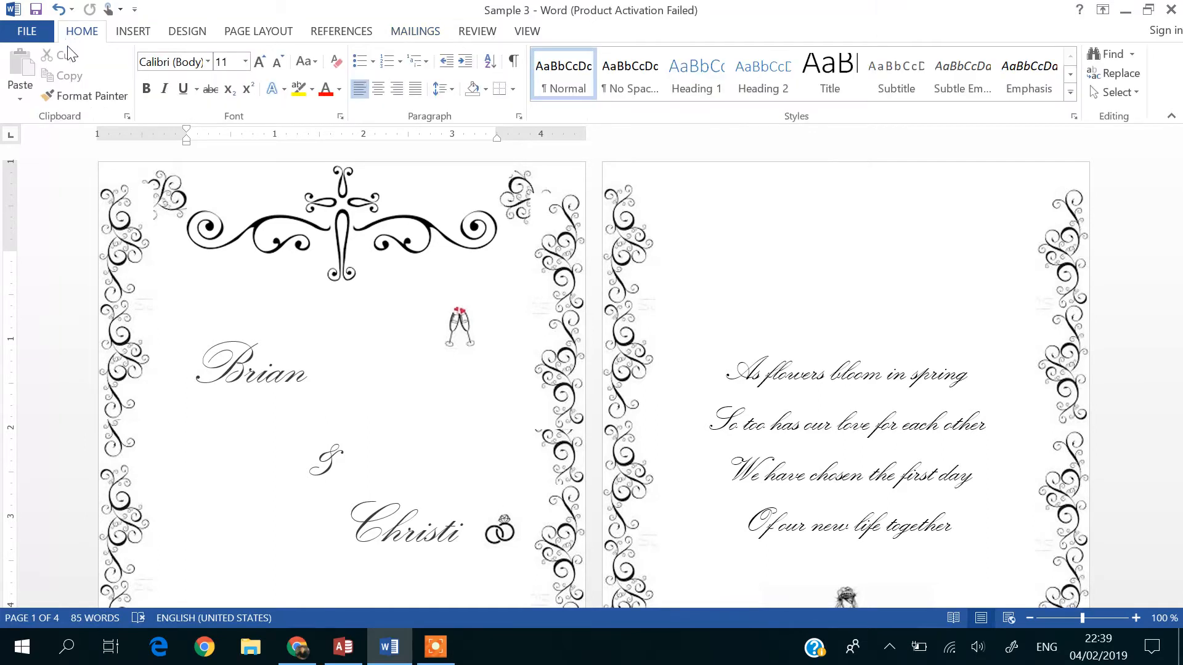
click(241, 37)
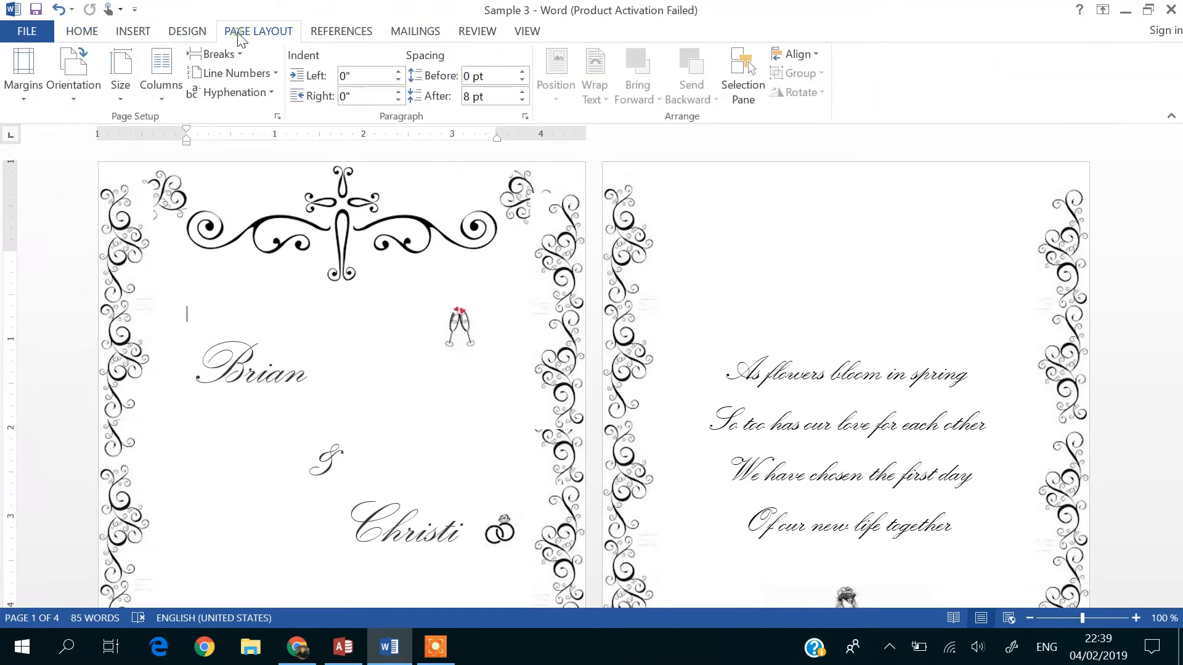
click(79, 86)
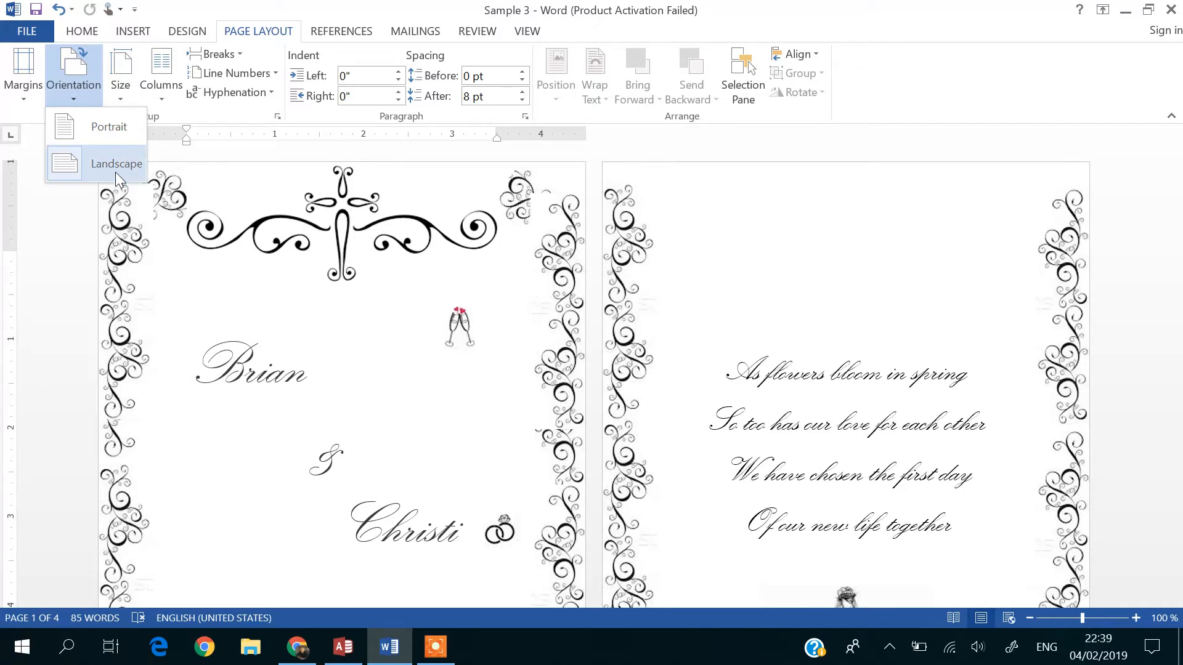
click(294, 305)
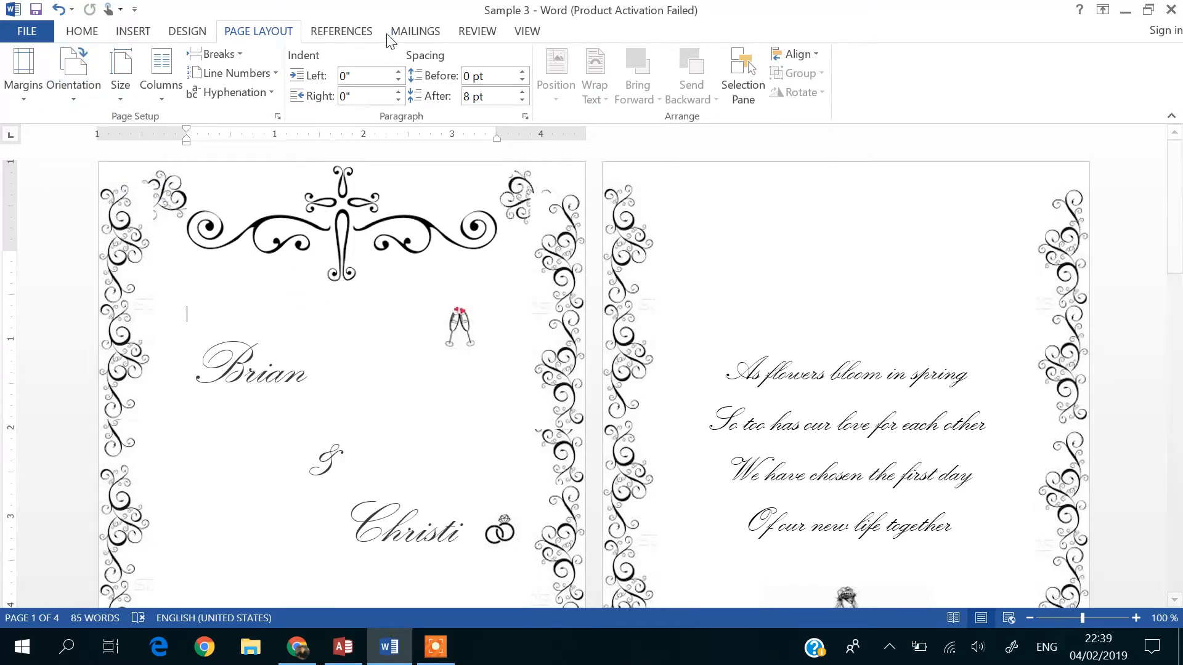
click(407, 34)
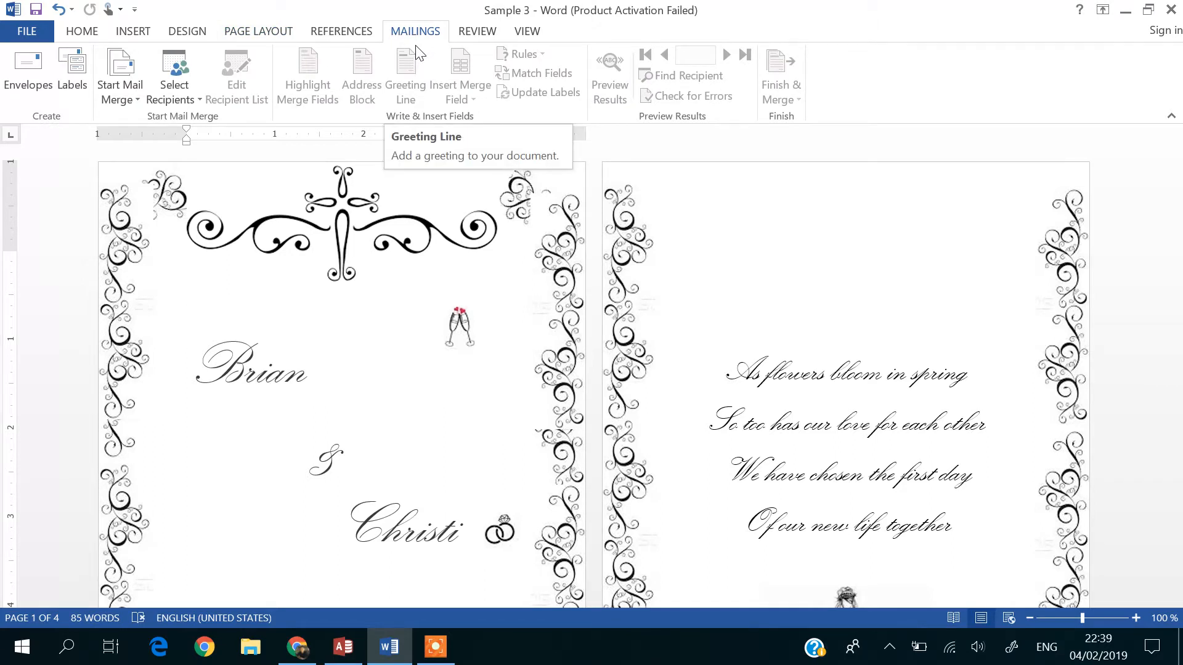
Switch to Access and start an Excel spreadsheet export of the Main Guests table.
click(344, 648)
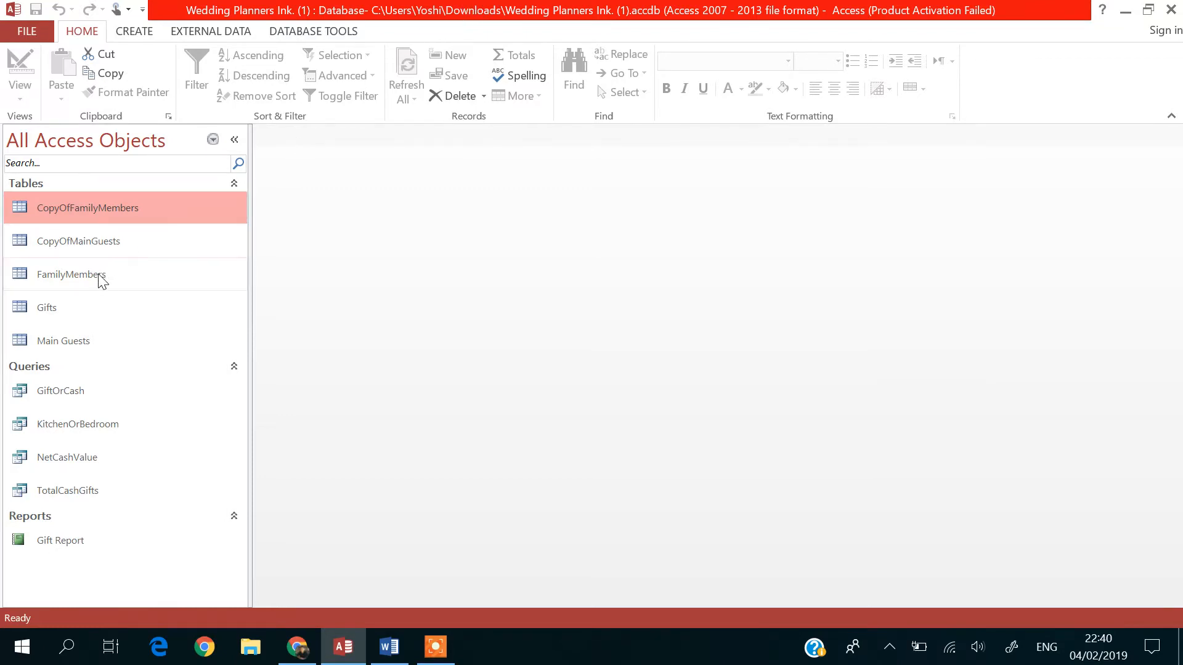
click(67, 345)
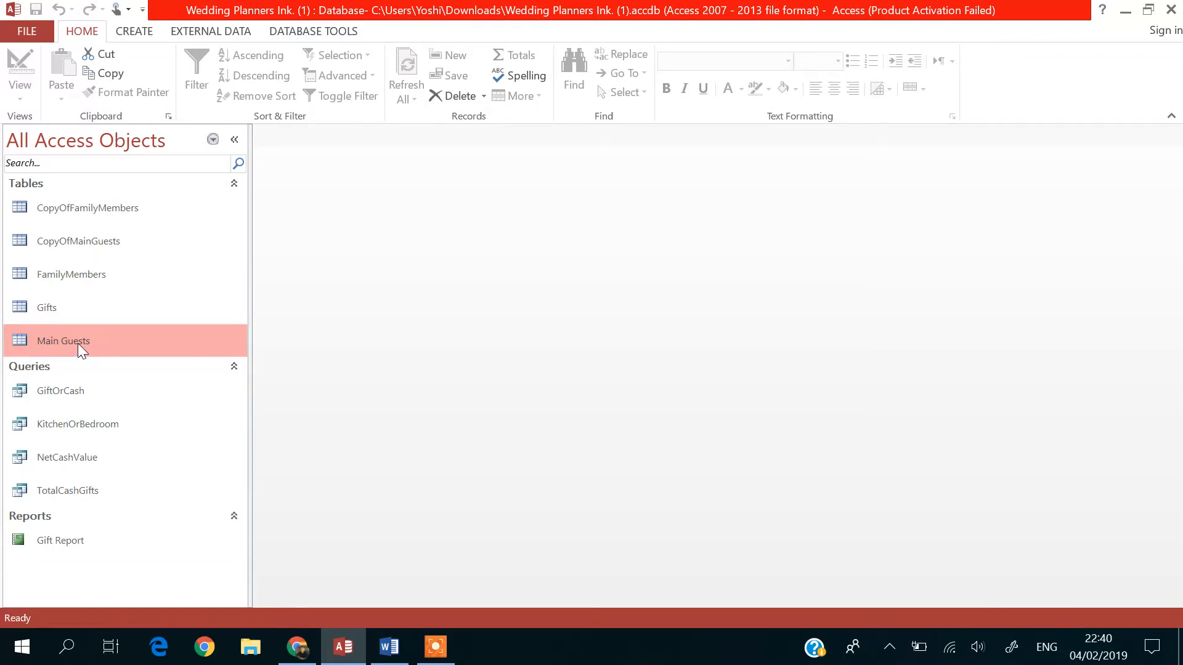
right_click(77, 342)
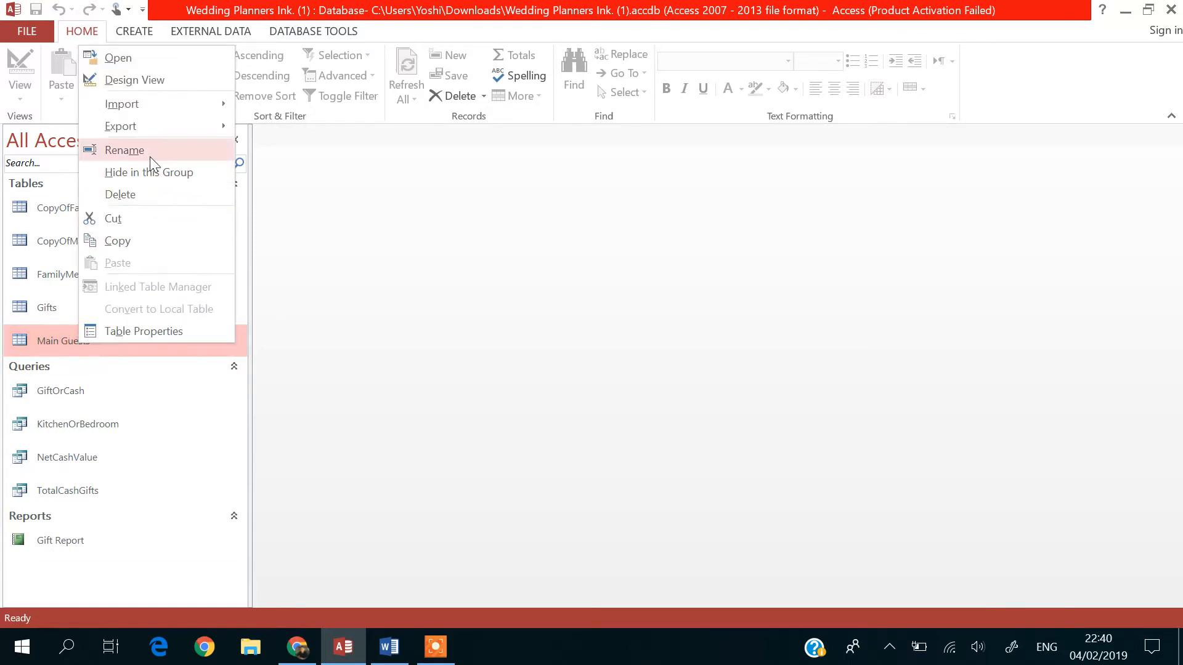
mouse_move(153, 130)
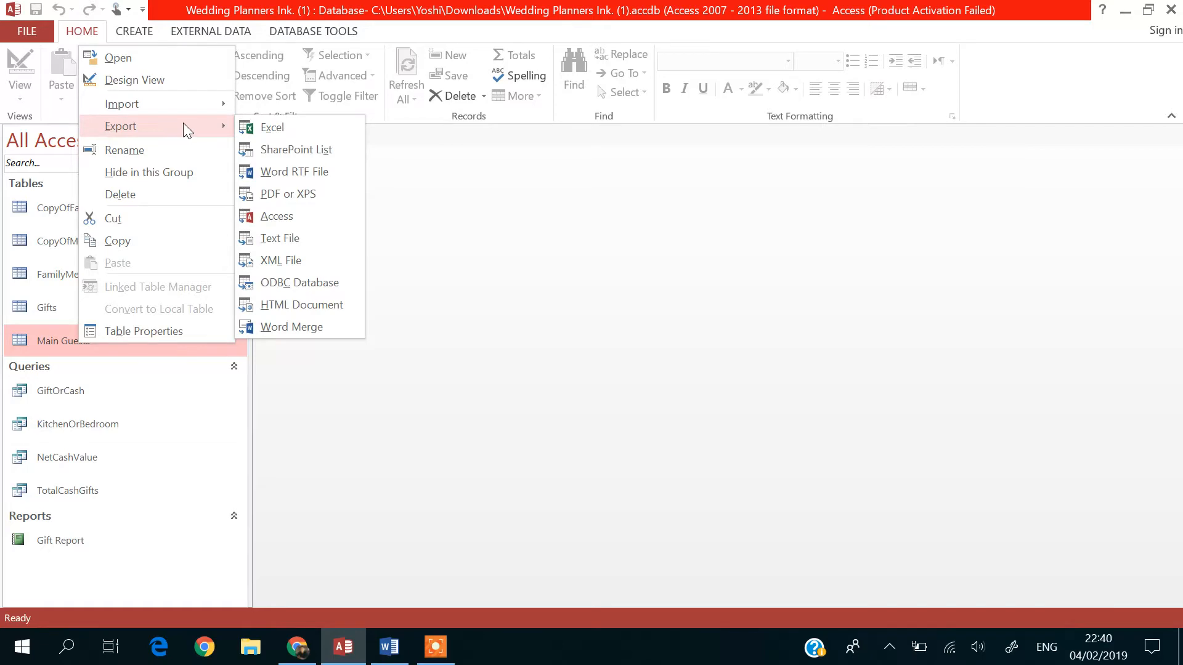
click(273, 129)
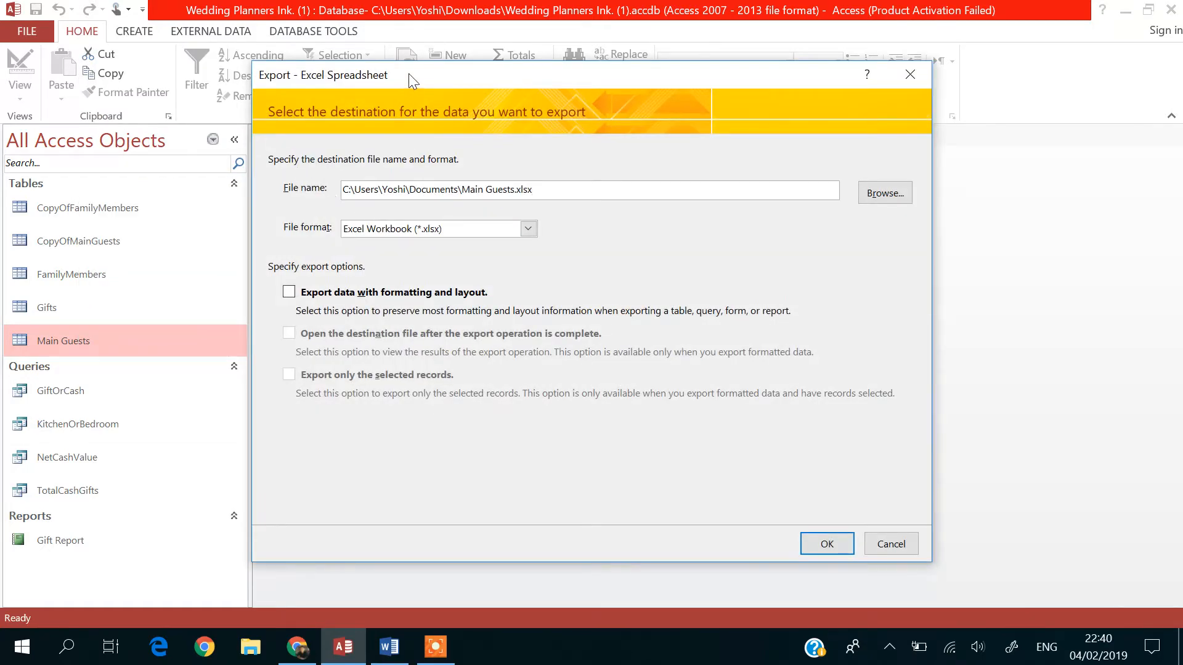
Export the table to the Documents folder as the Excel workbook Main Guests.xlsx, without saving the export steps.
drag(409, 75, 359, 64)
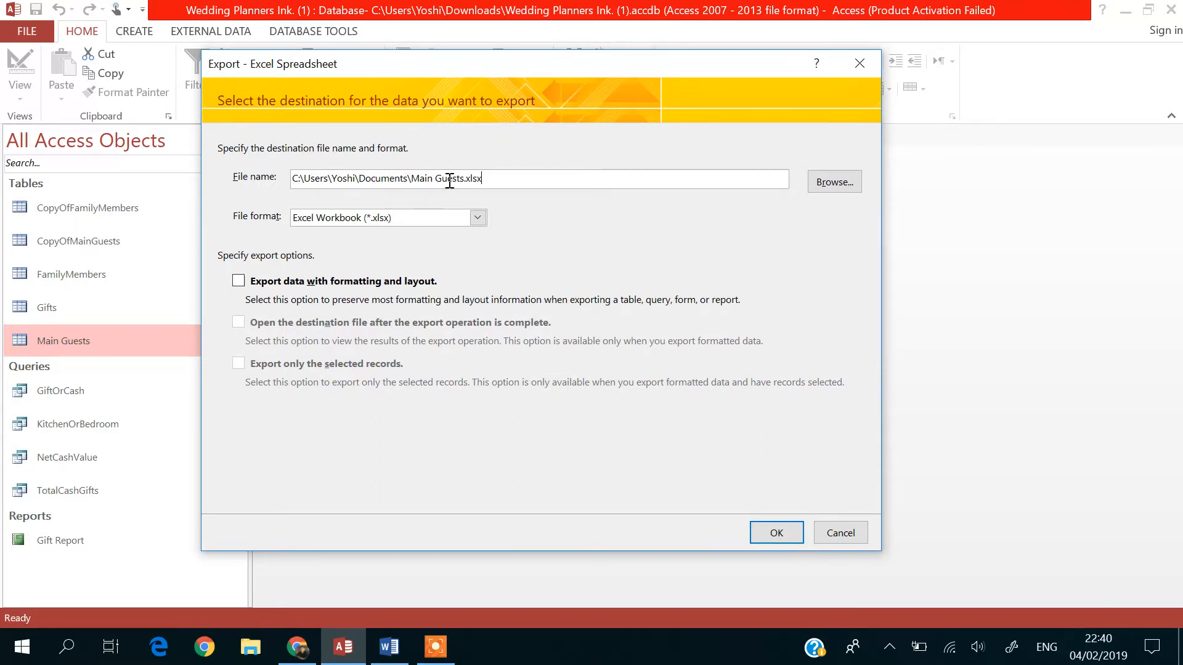
double_click(393, 179)
click(487, 181)
click(775, 532)
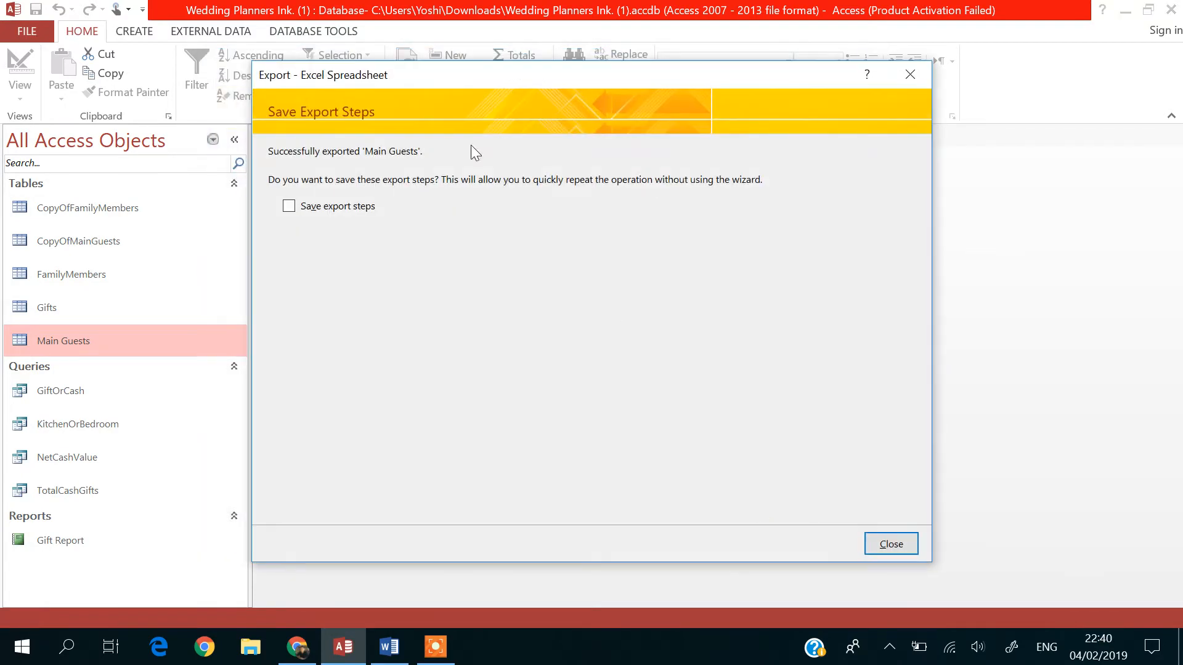
drag(419, 85, 387, 82)
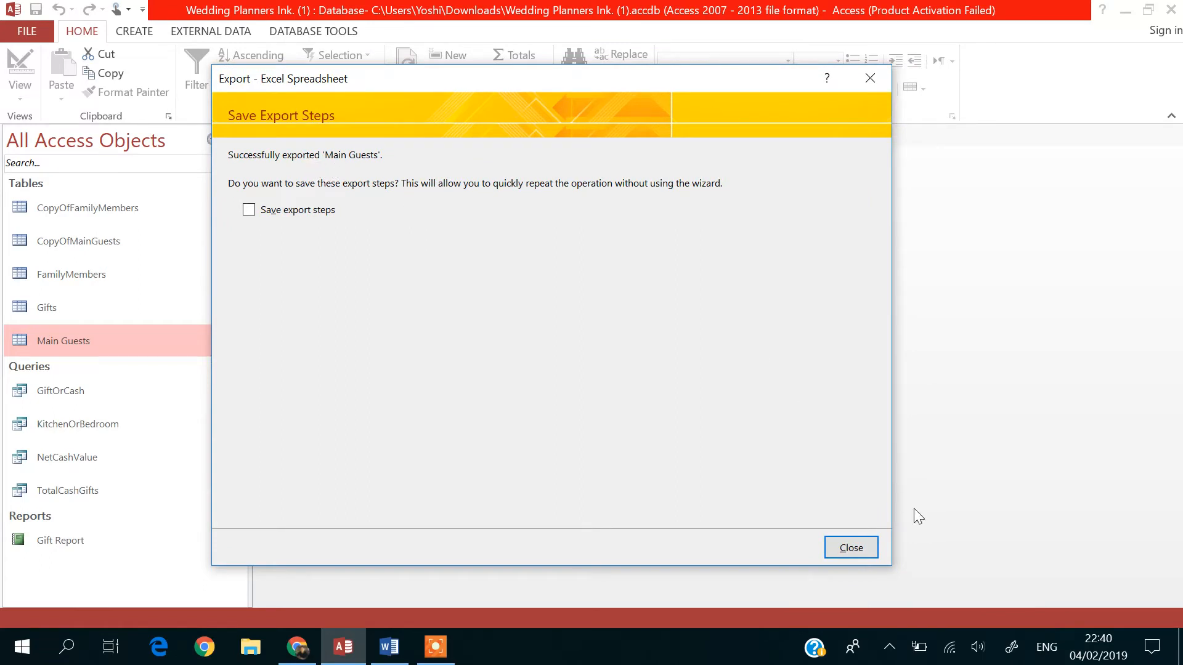
click(326, 158)
click(839, 549)
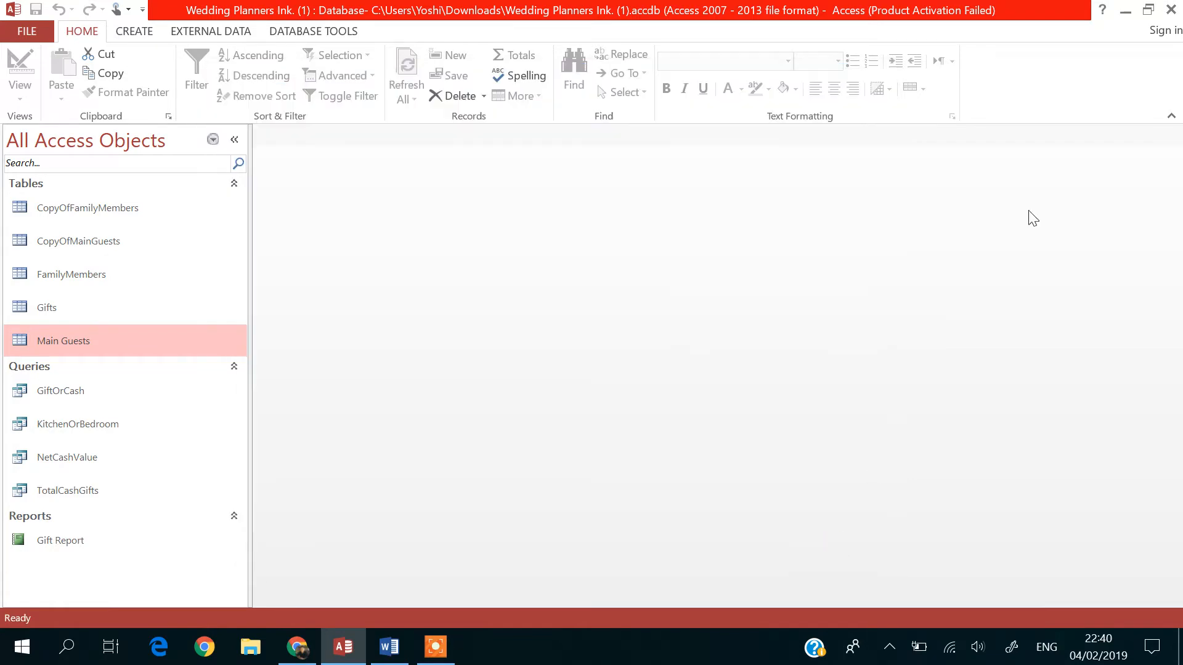
Return to Word and use the Main_Guests table from the Main Guests workbook in Documents as the existing mail merge recipient list.
click(1125, 10)
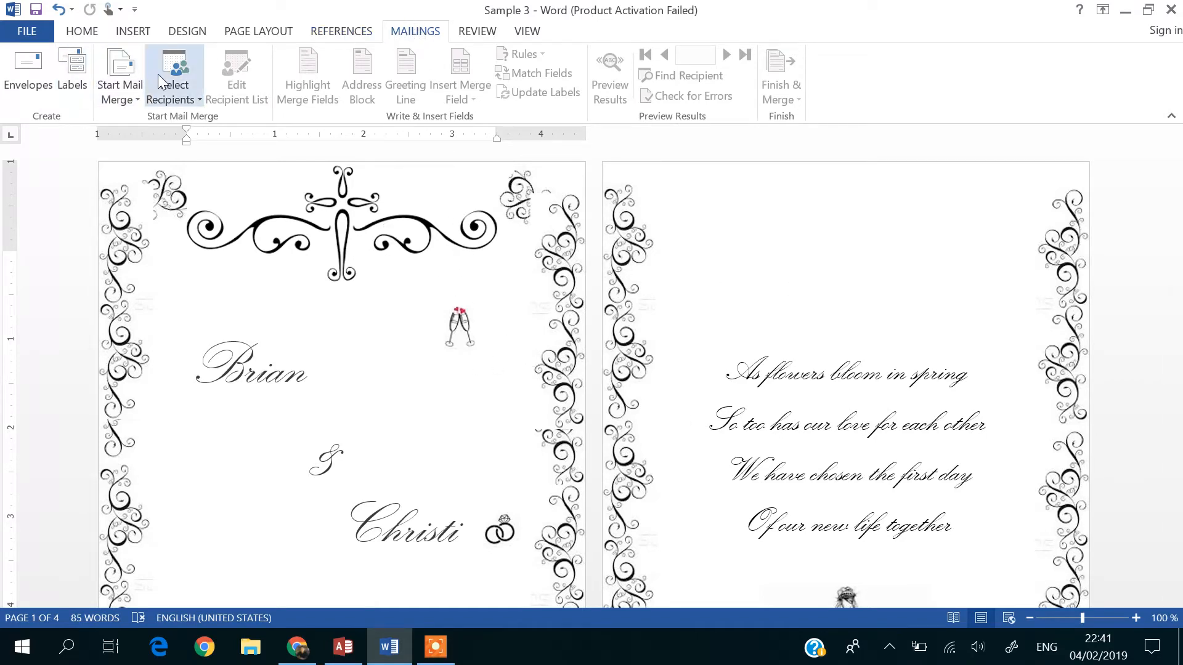
click(191, 98)
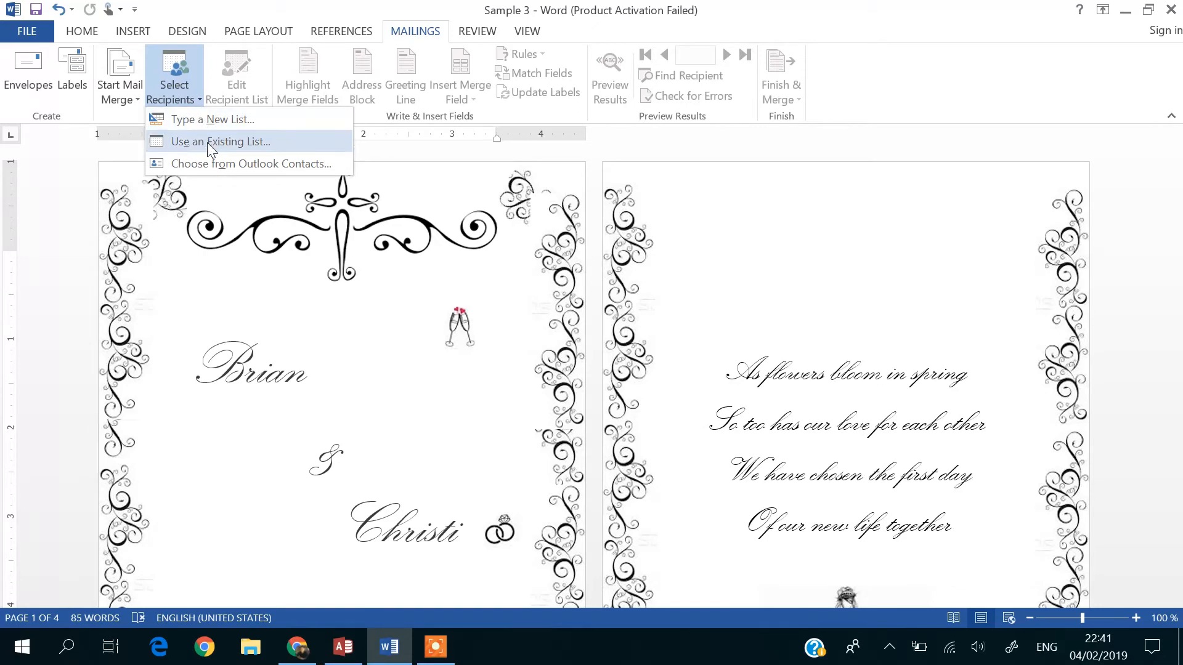
click(254, 143)
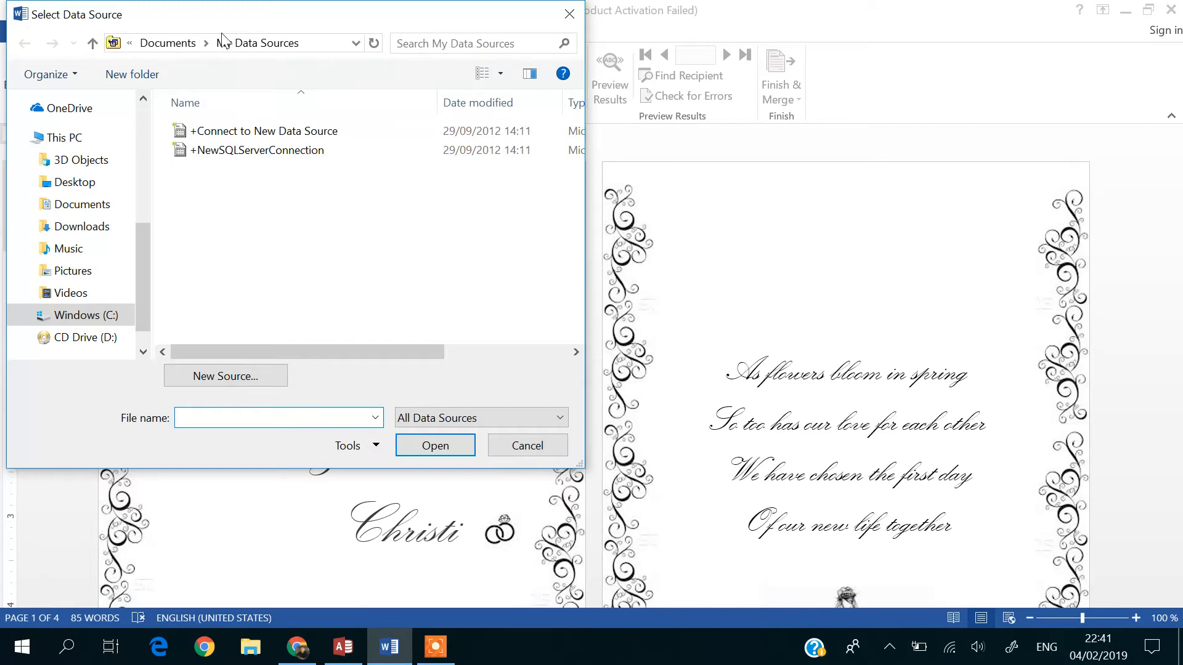
drag(230, 15, 312, 82)
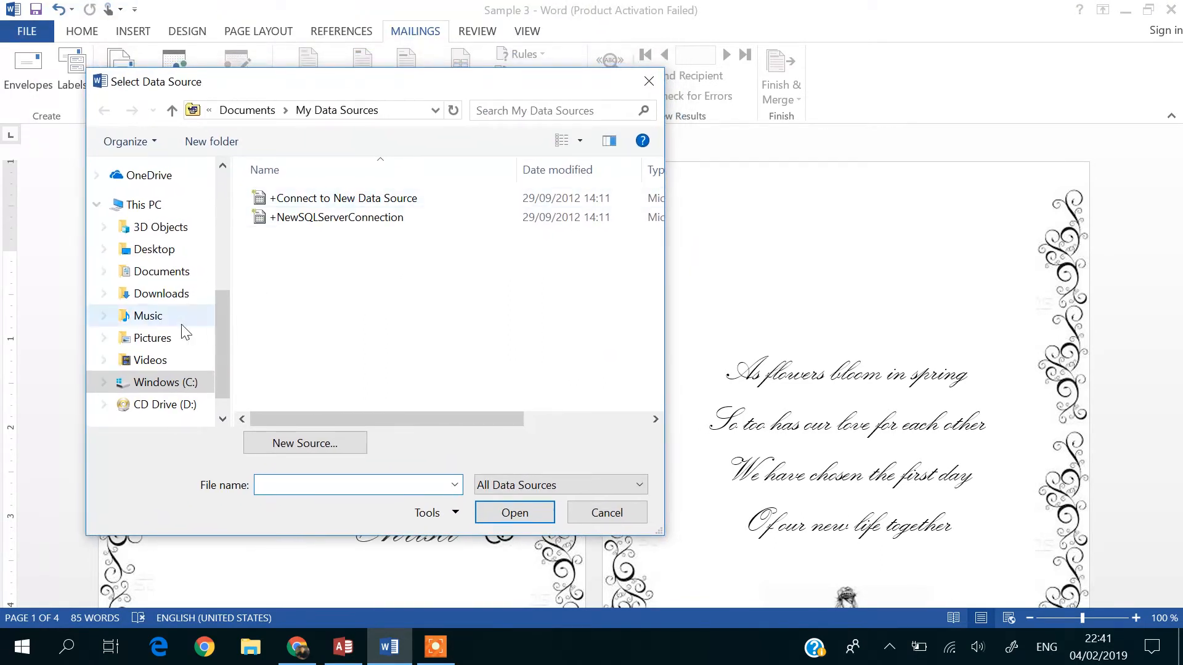
mouse_move(219, 346)
mouse_down()
mouse_move(228, 305)
mouse_move(222, 339)
mouse_up()
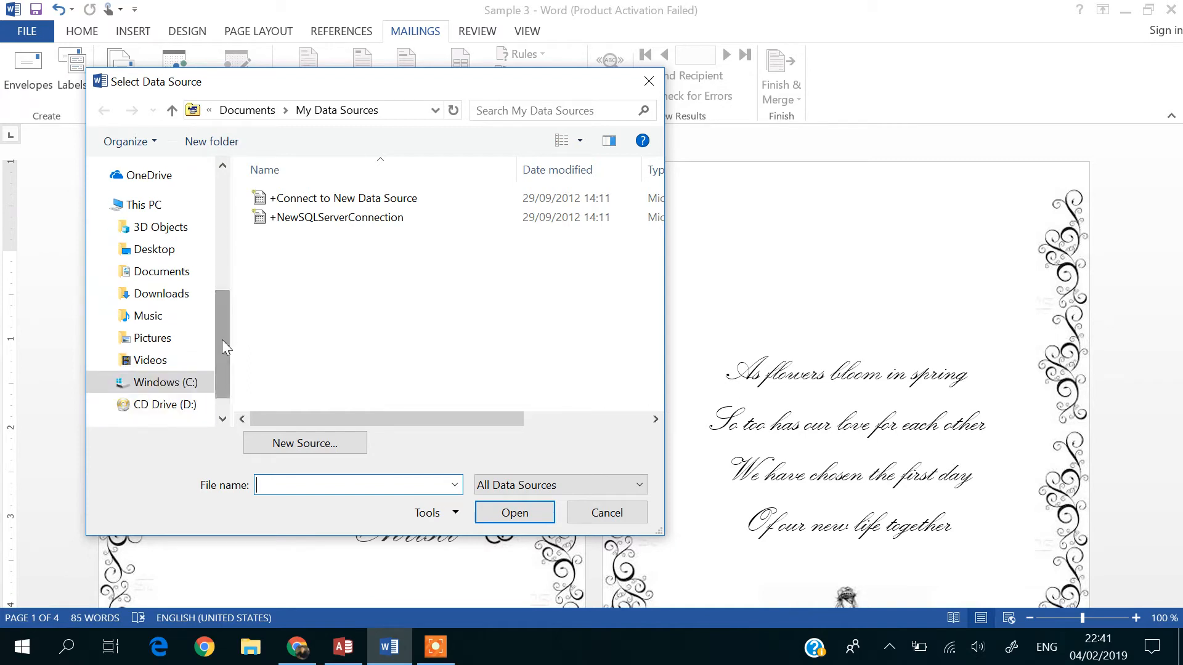
click(159, 283)
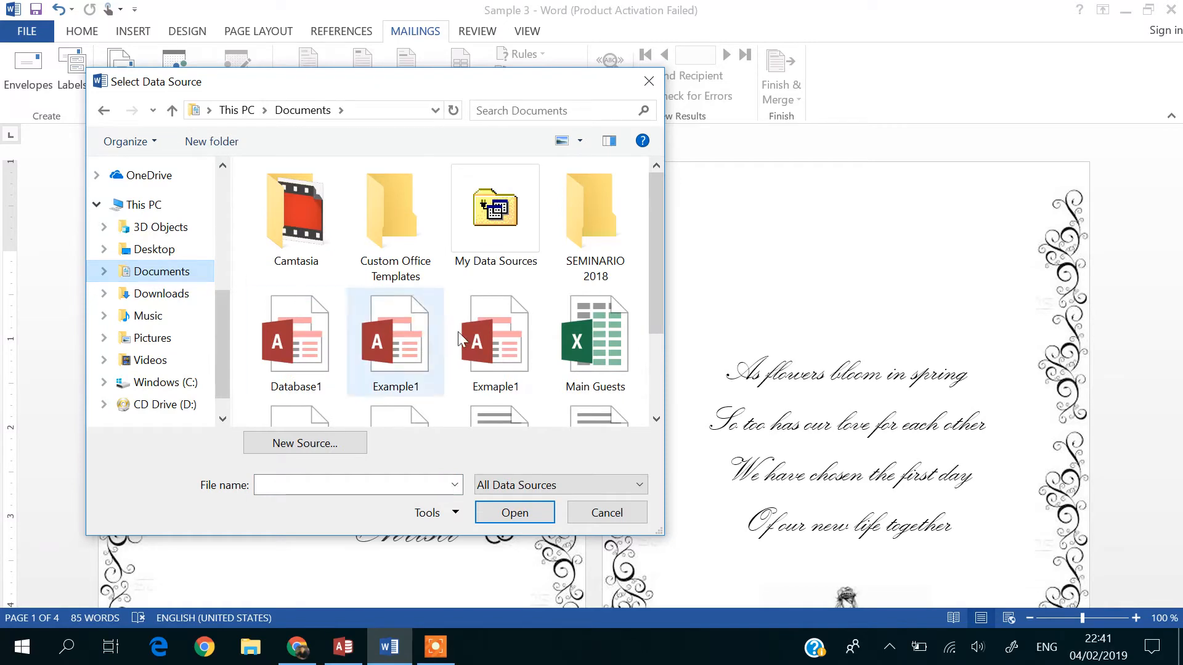
click(589, 353)
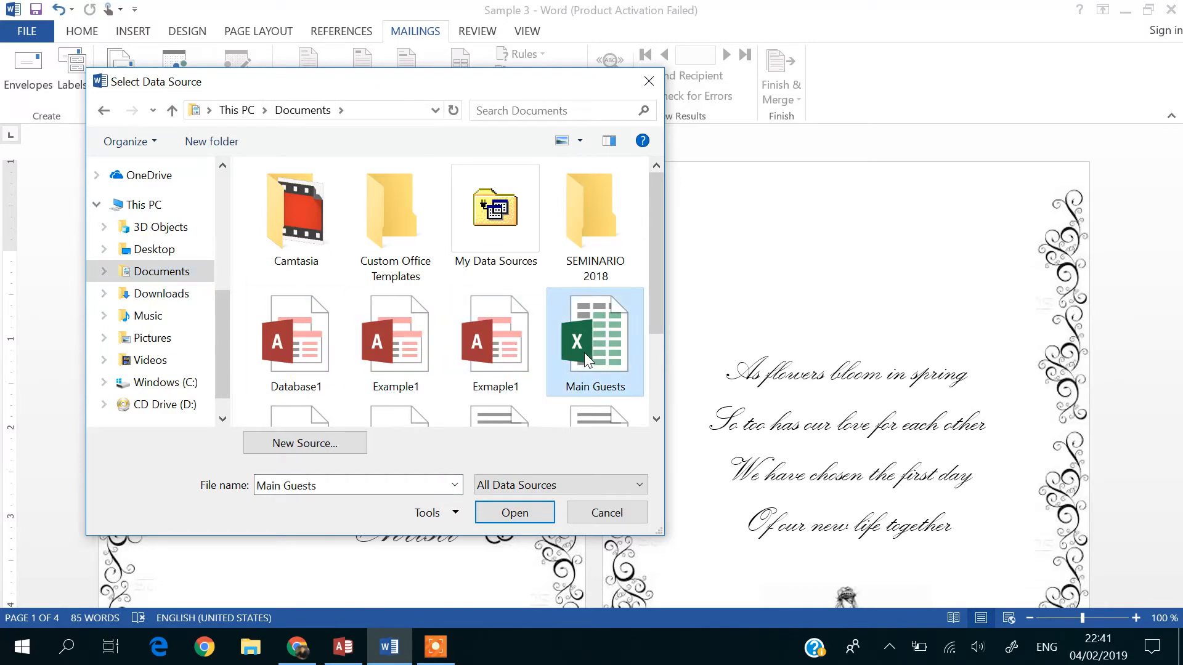
click(515, 513)
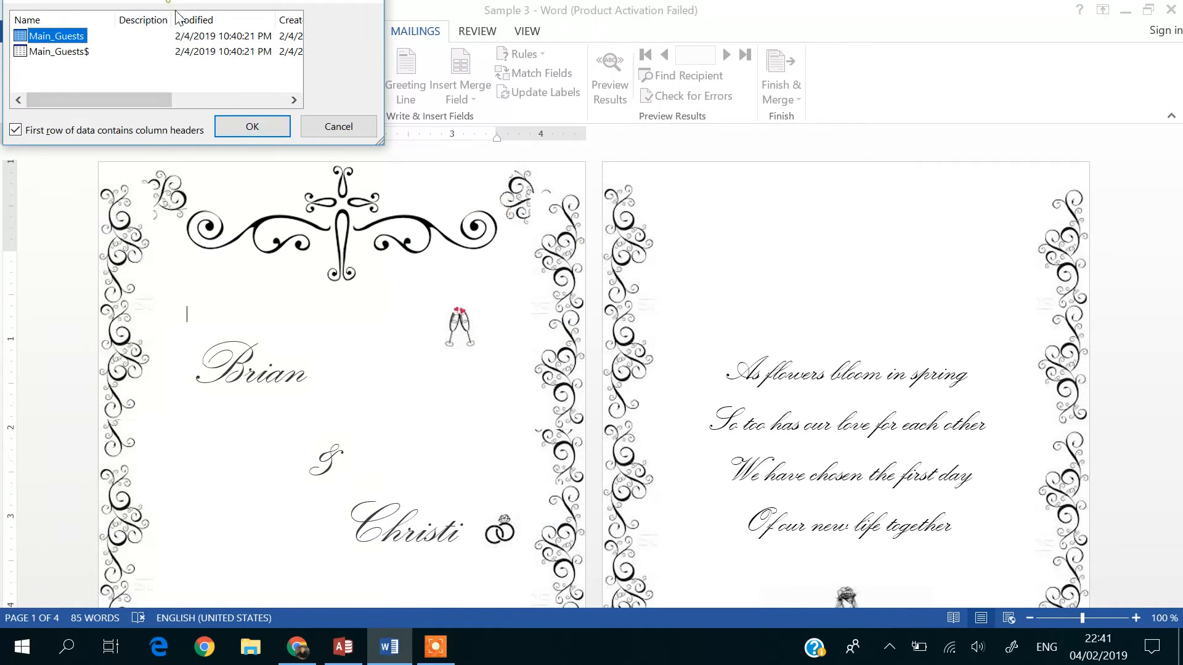
drag(168, 1, 240, 98)
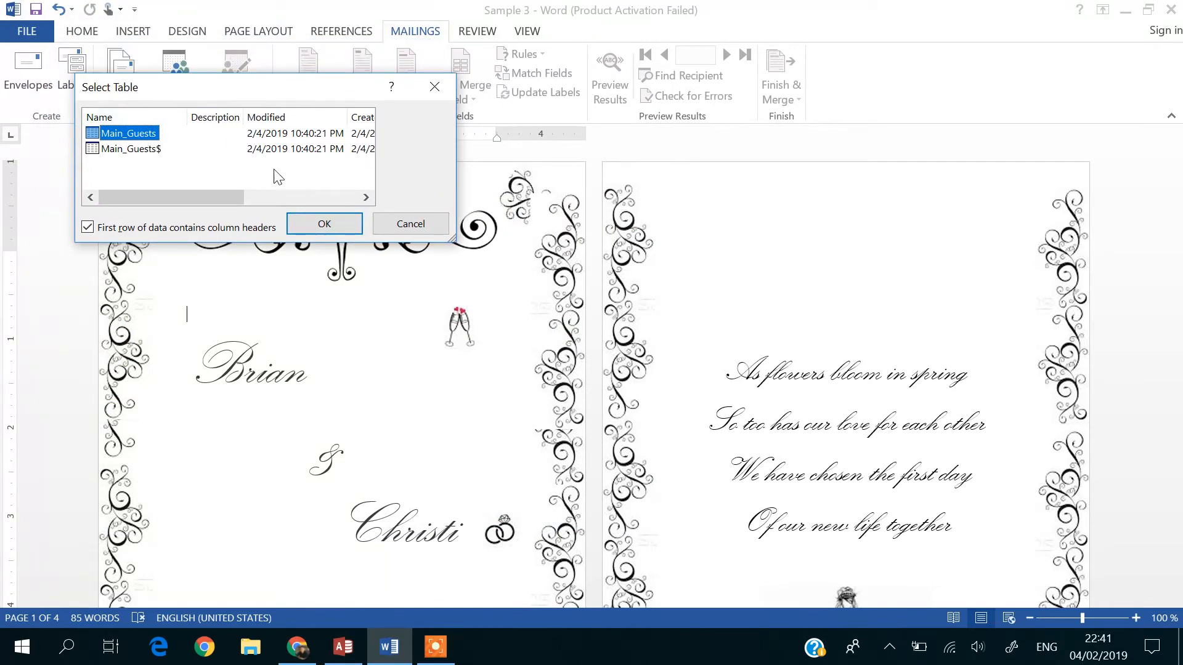
click(322, 225)
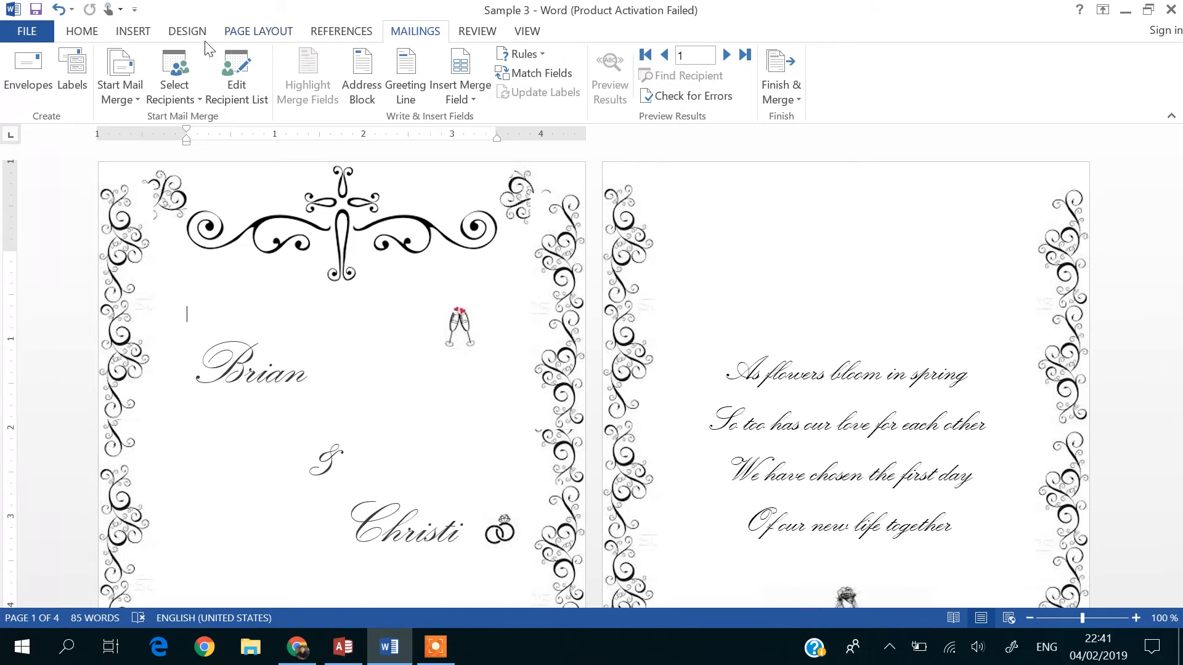
Draw a Horizontal Scroll shape about 2.47" wide and 1.19" high and place it on page 1 between the couple's names and the marriage quote.
click(134, 34)
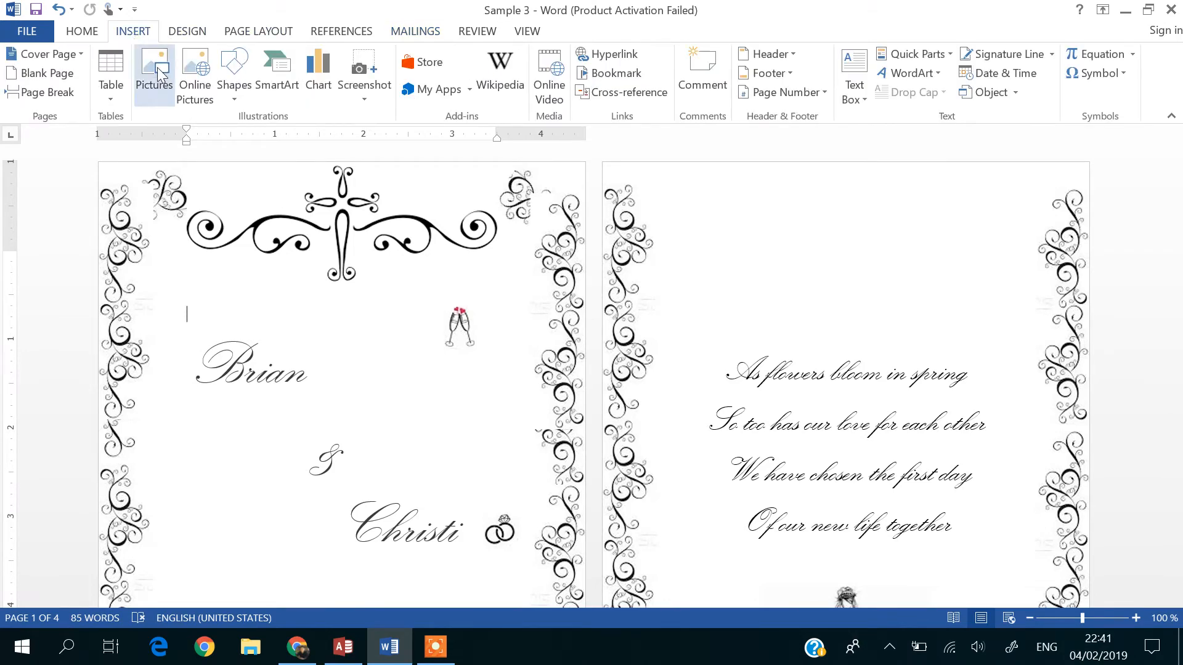
click(235, 95)
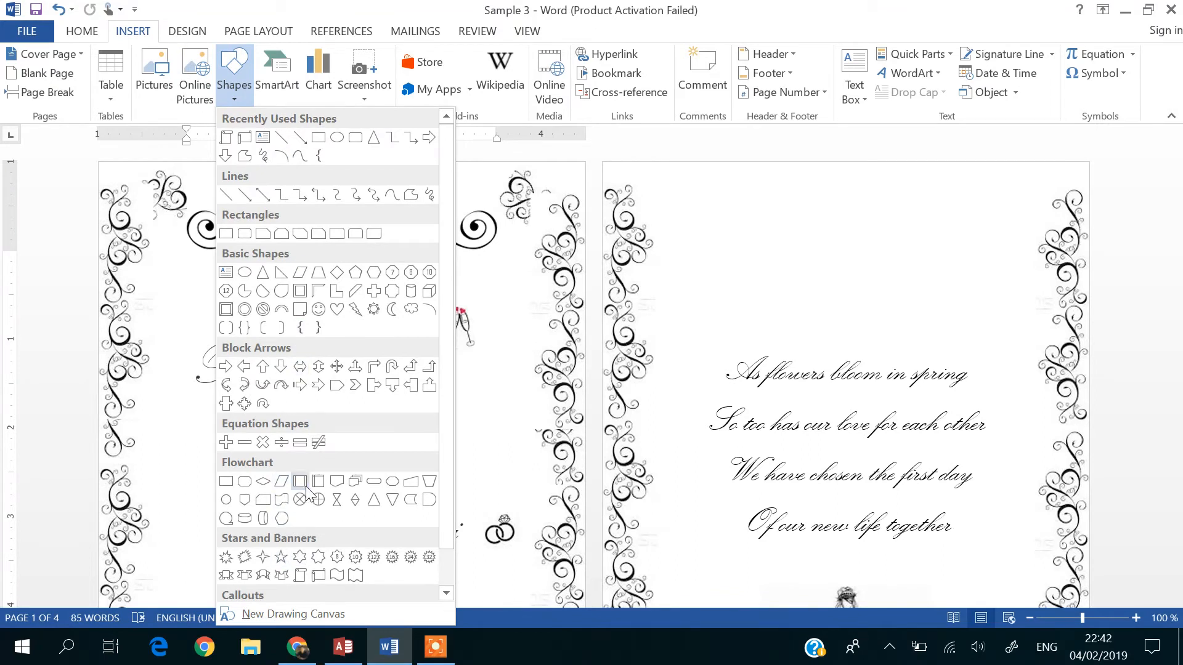
click(318, 575)
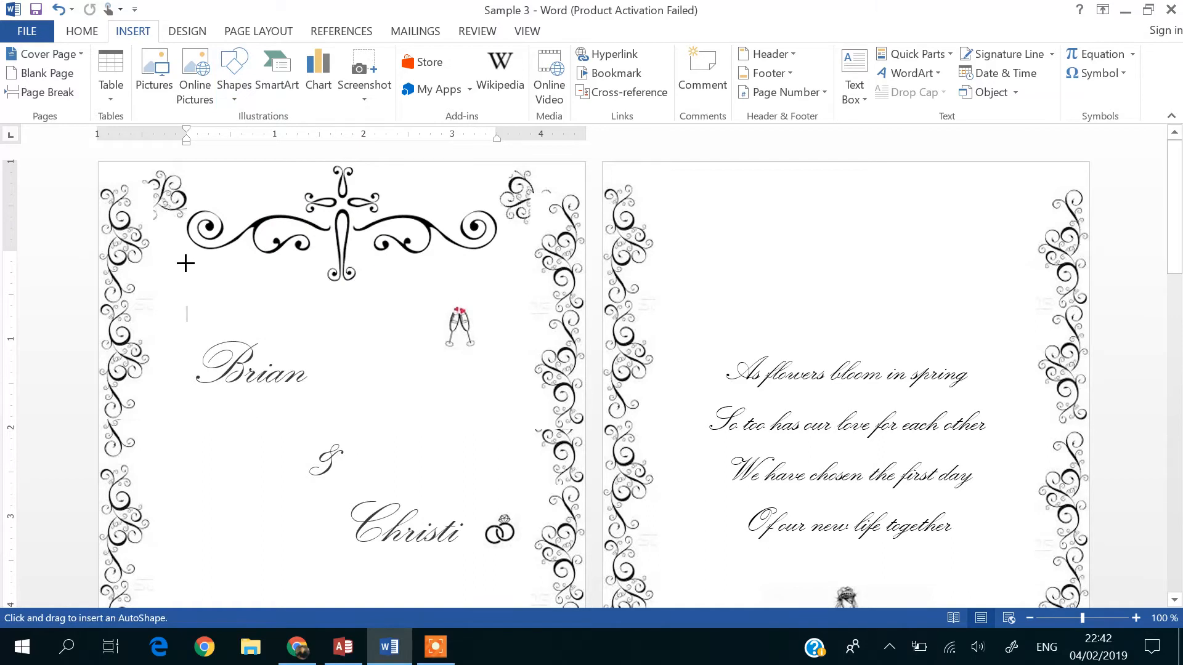
mouse_move(186, 261)
mouse_down()
mouse_move(343, 357)
mouse_move(406, 366)
mouse_up()
drag(343, 311, 351, 438)
scroll(510, 344, down, 3)
drag(325, 321, 368, 491)
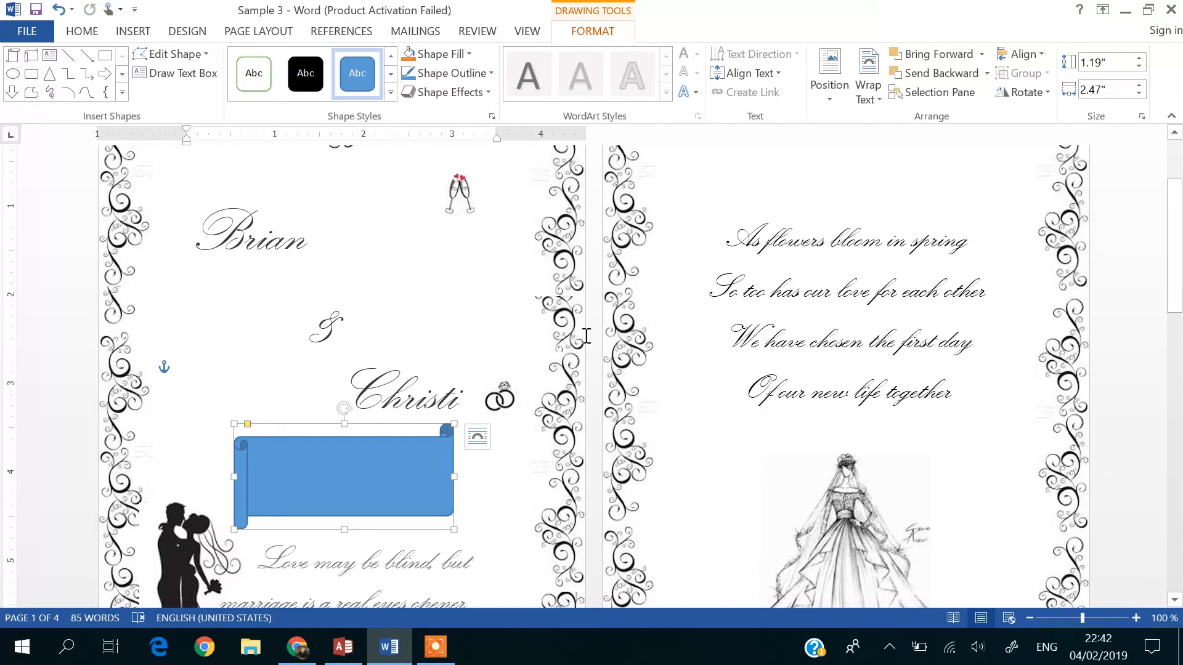
Examine the layout of the first page around the scroll shape.
scroll(409, 356, up, 3)
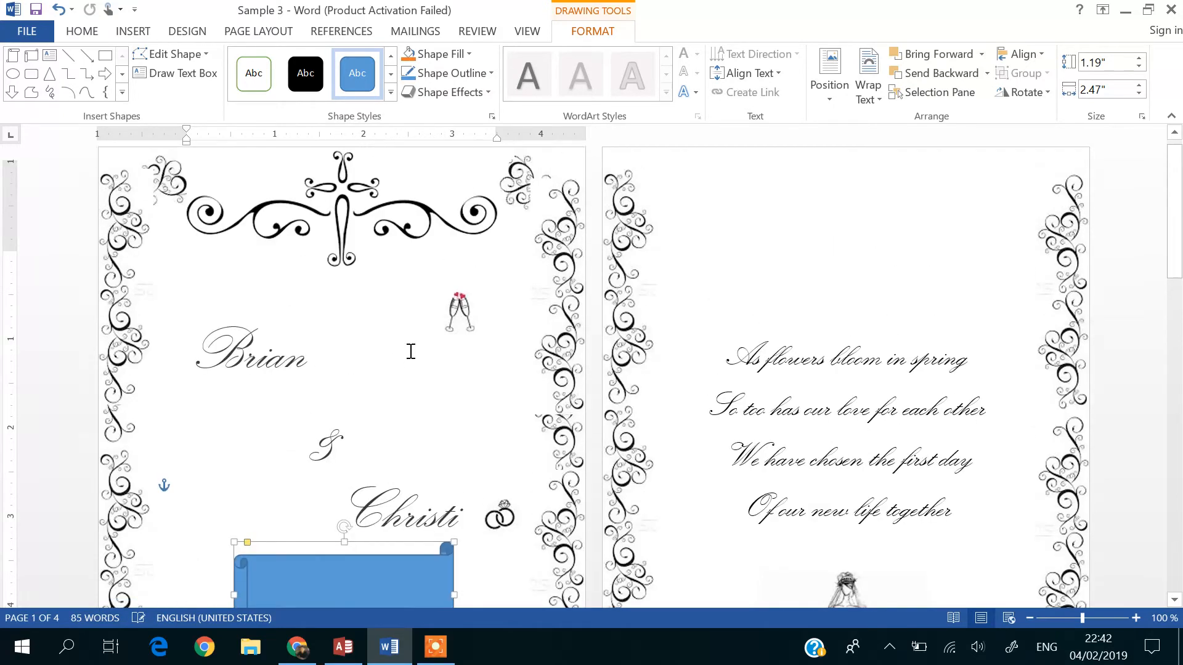
scroll(377, 342, down, 9)
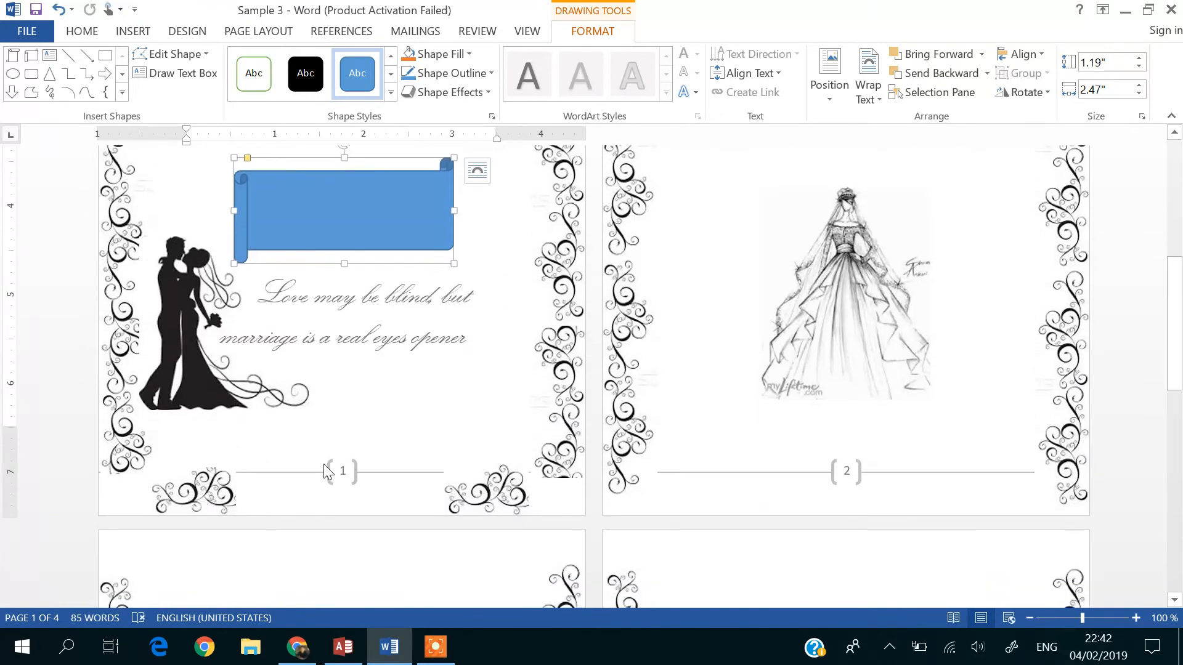
scroll(768, 342, up, 3)
scroll(769, 332, down, 5)
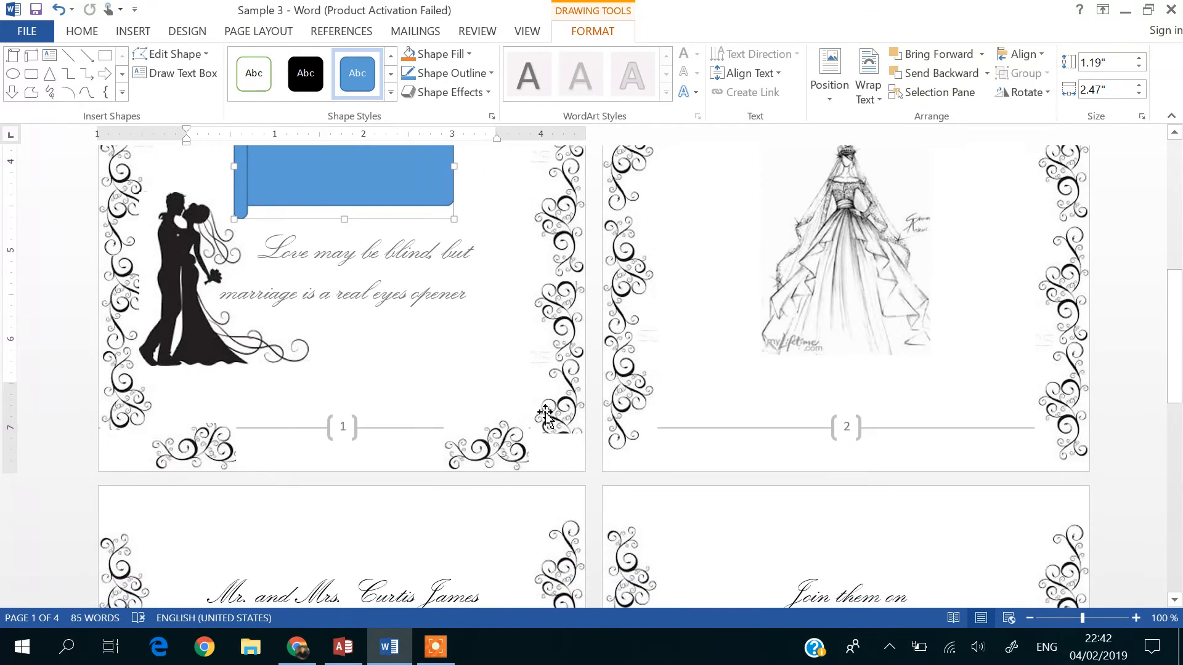
scroll(626, 419, up, 5)
scroll(312, 296, up, 5)
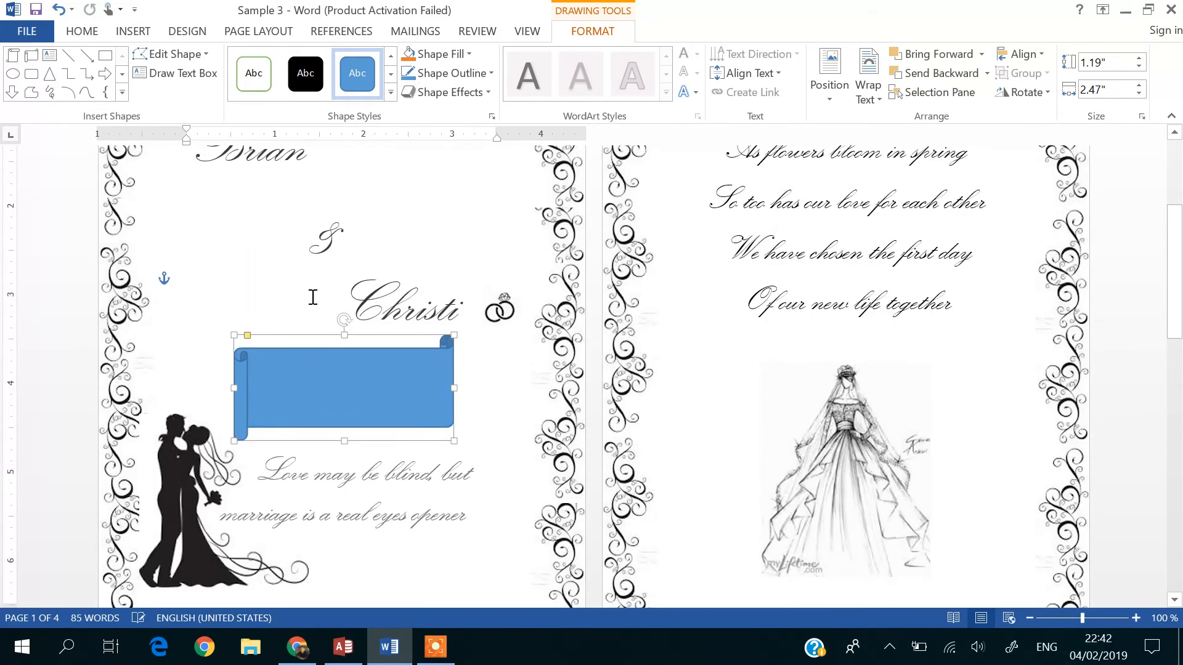
scroll(338, 385, up, 3)
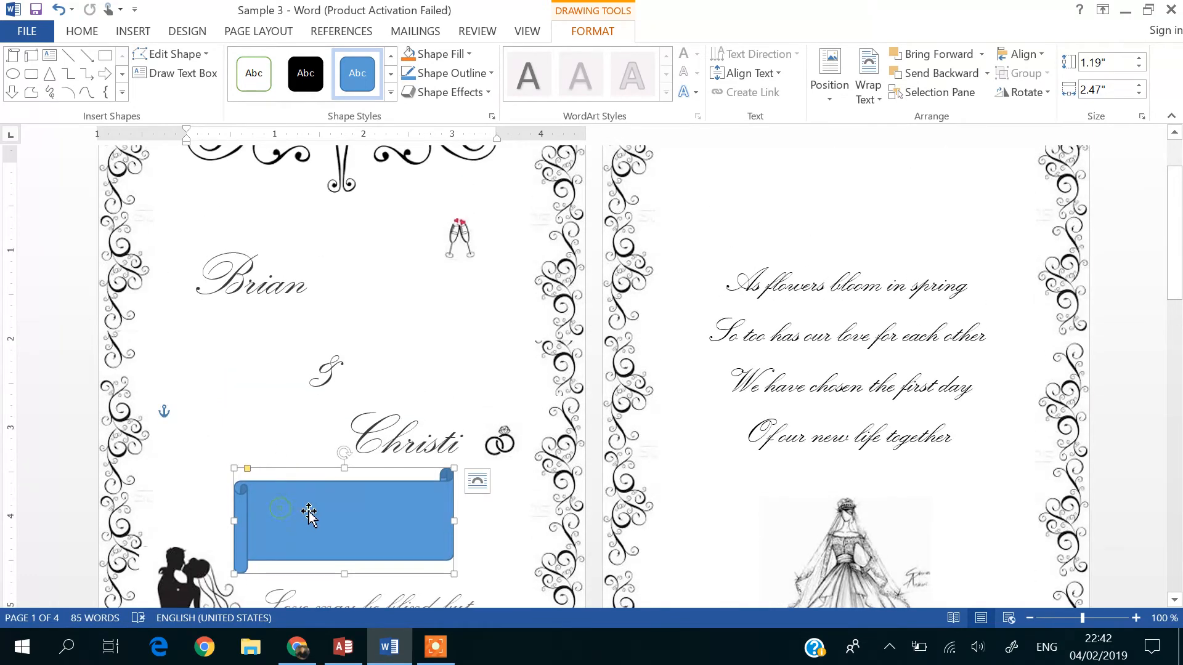
scroll(309, 515, down, 1)
scroll(330, 480, down, 1)
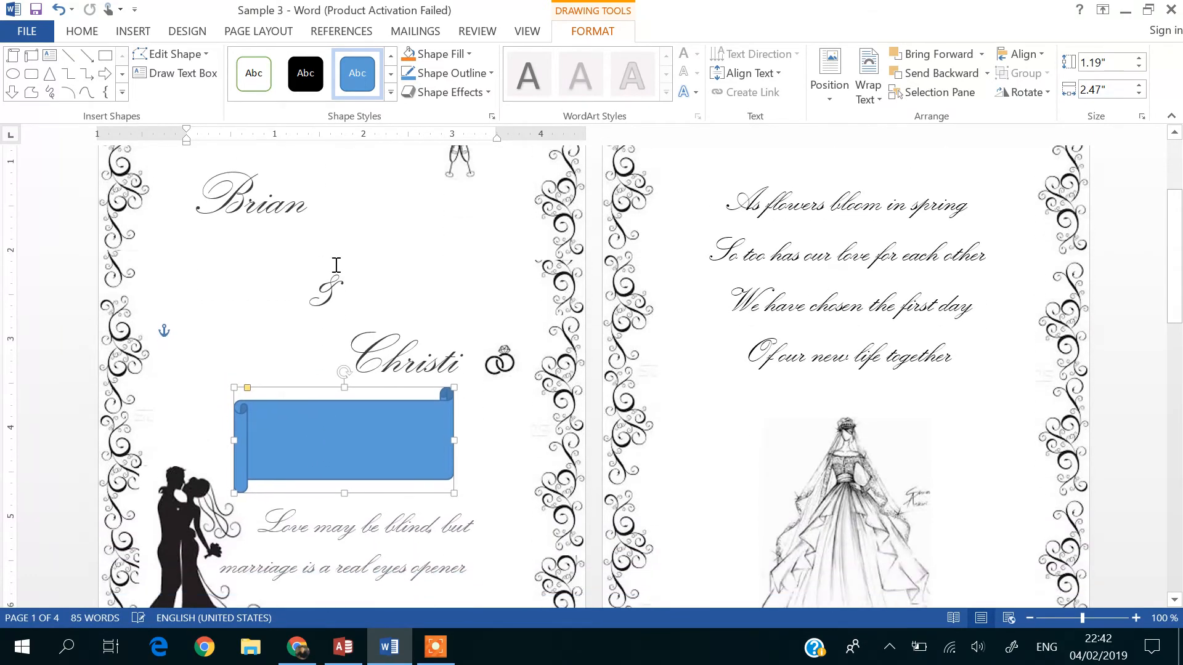
Enable text entry in the scroll shape on page 1 and insert the Title merge field in it.
click(390, 92)
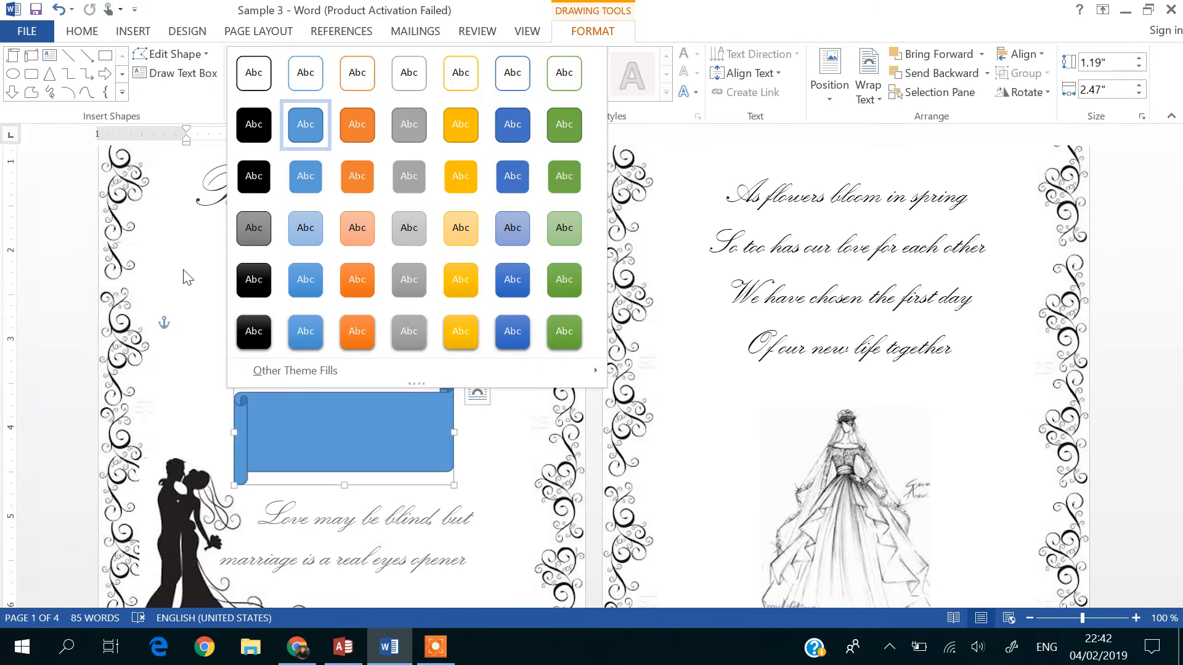
click(324, 414)
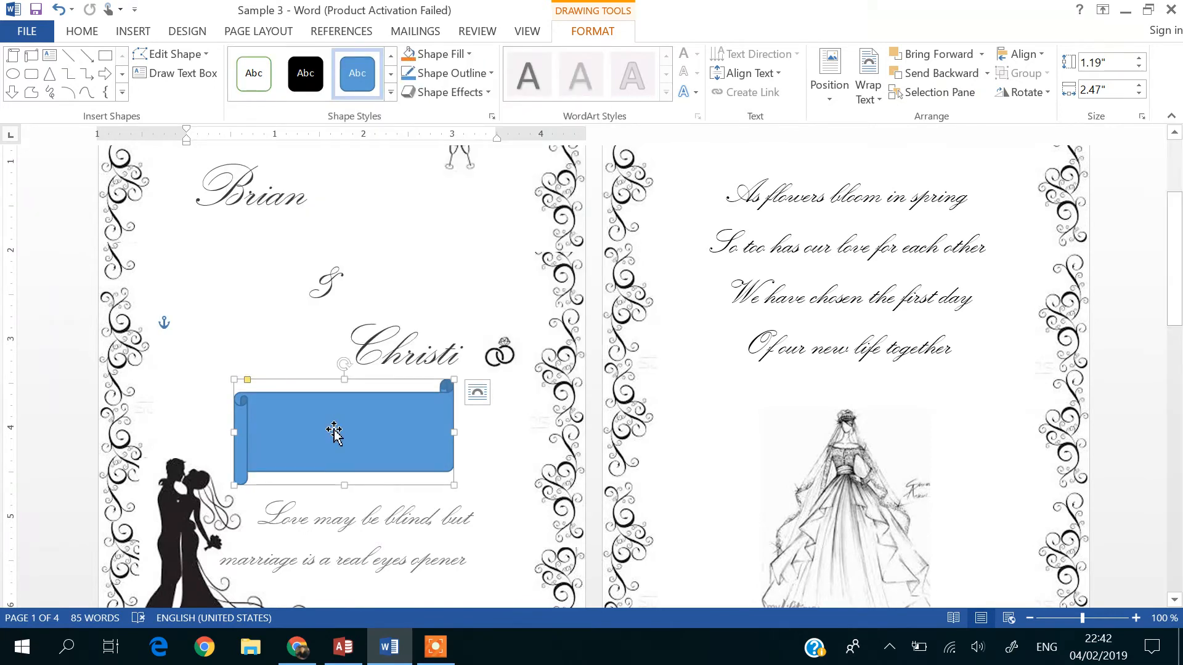
right_click(334, 431)
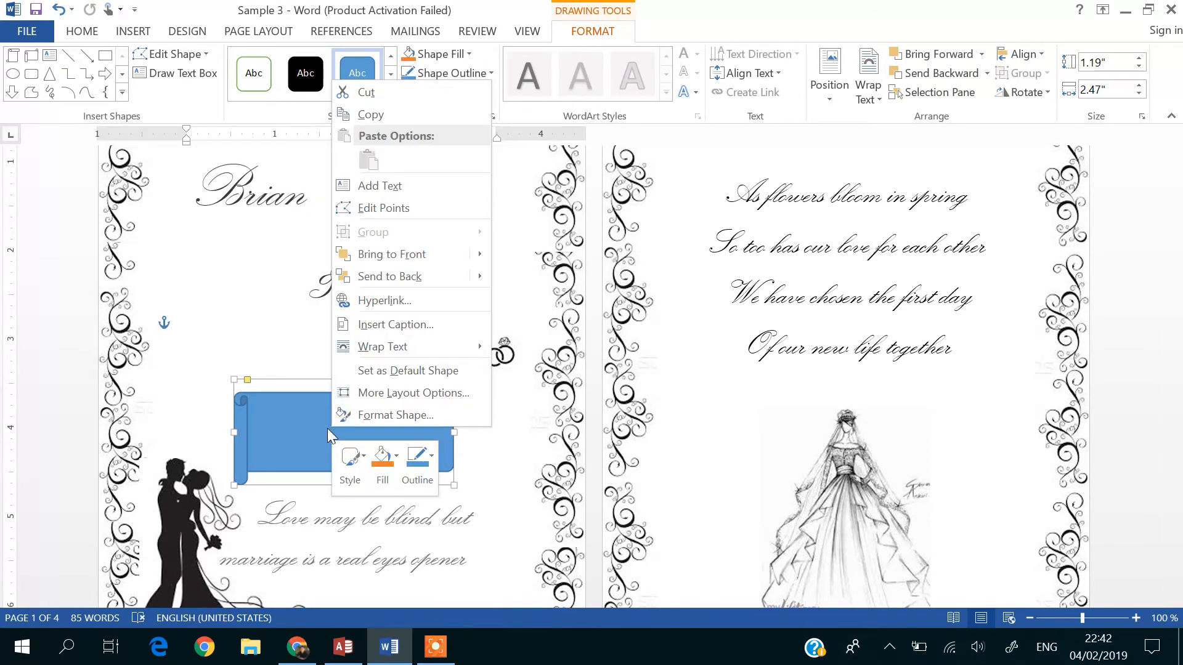
click(395, 188)
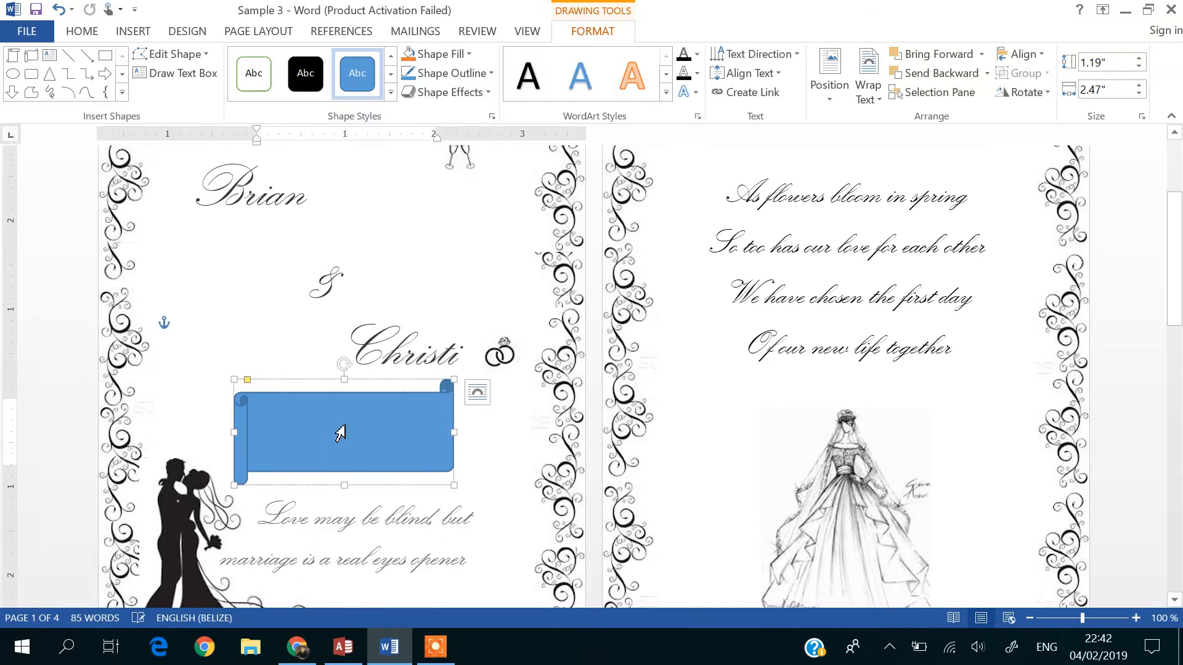
click(425, 36)
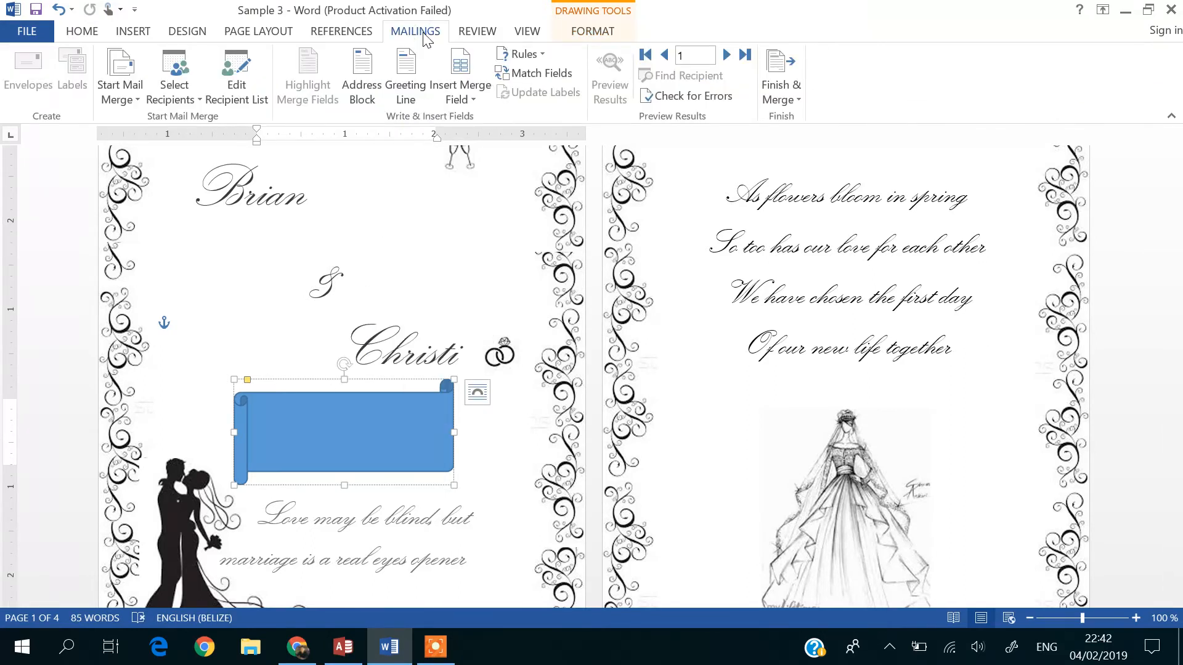
click(467, 96)
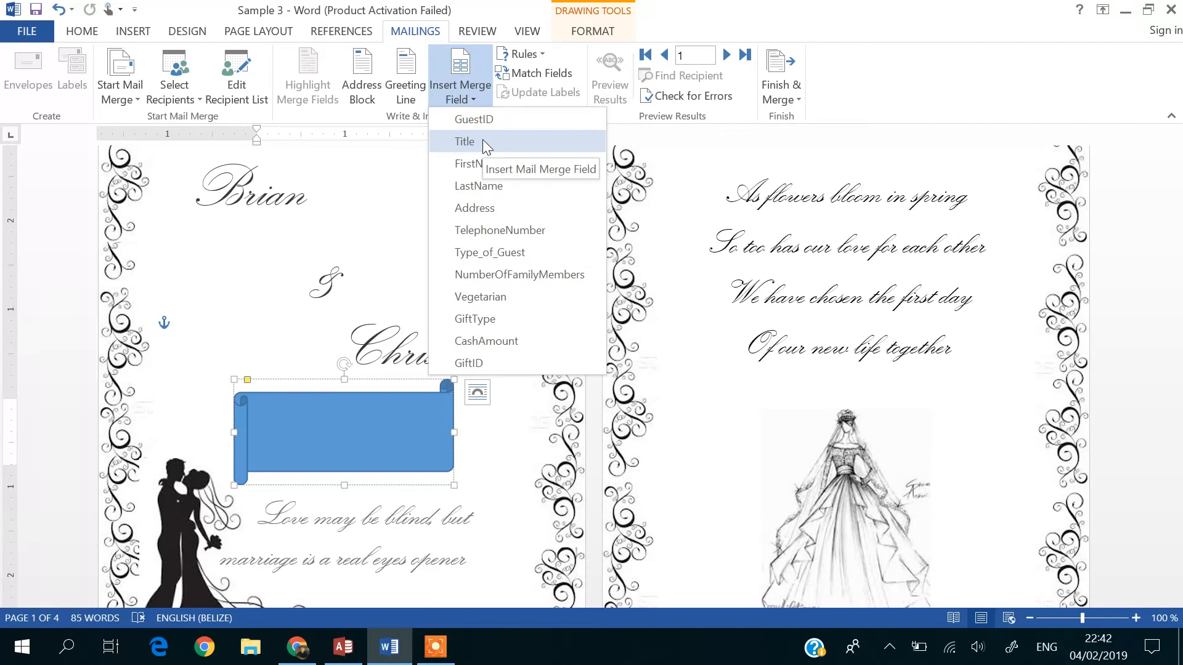
click(475, 142)
Insert the FirstName, LastName and Address merge fields after the Title field in the scroll shape.
click(456, 105)
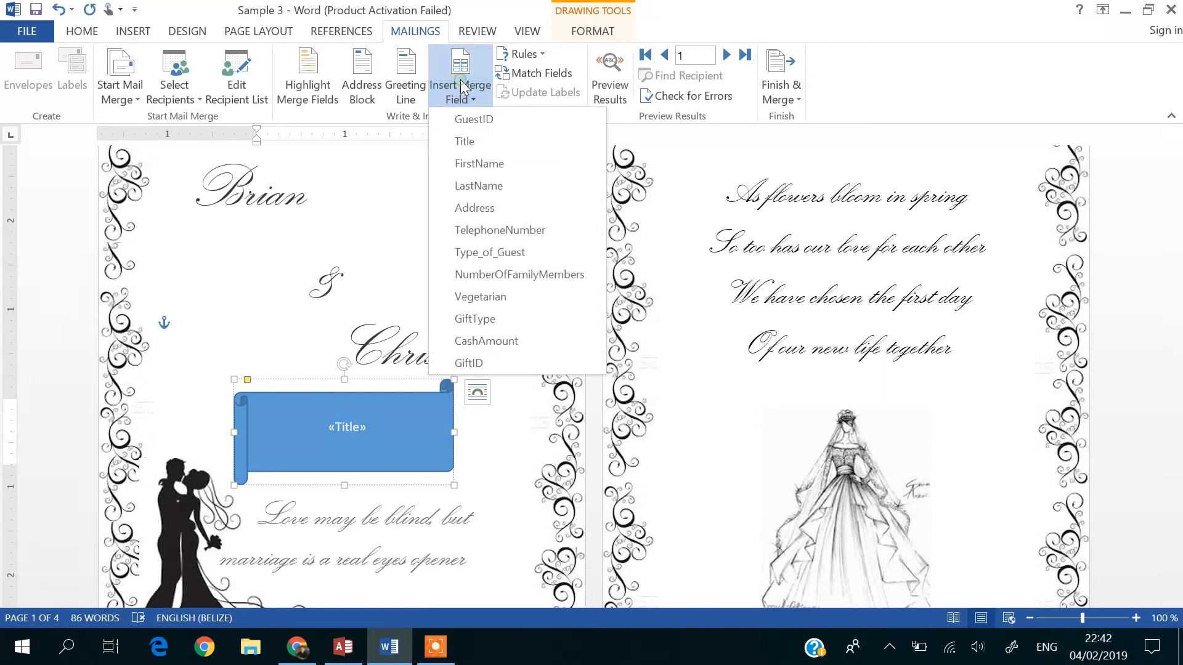
click(480, 166)
click(468, 98)
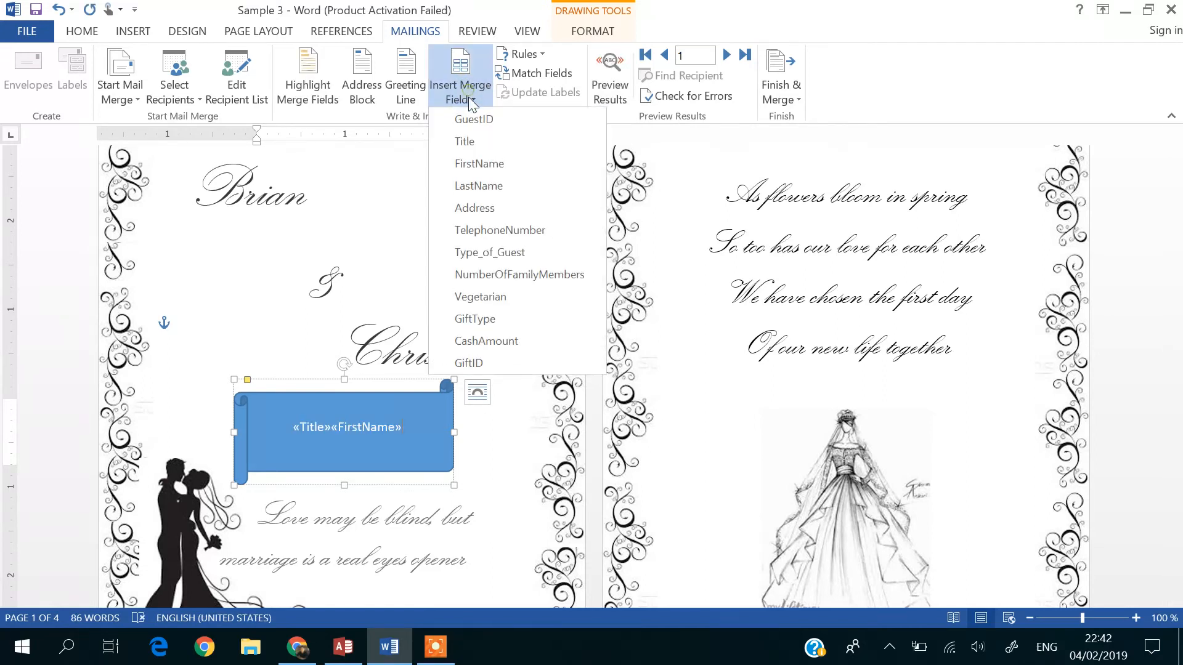
click(478, 185)
click(465, 99)
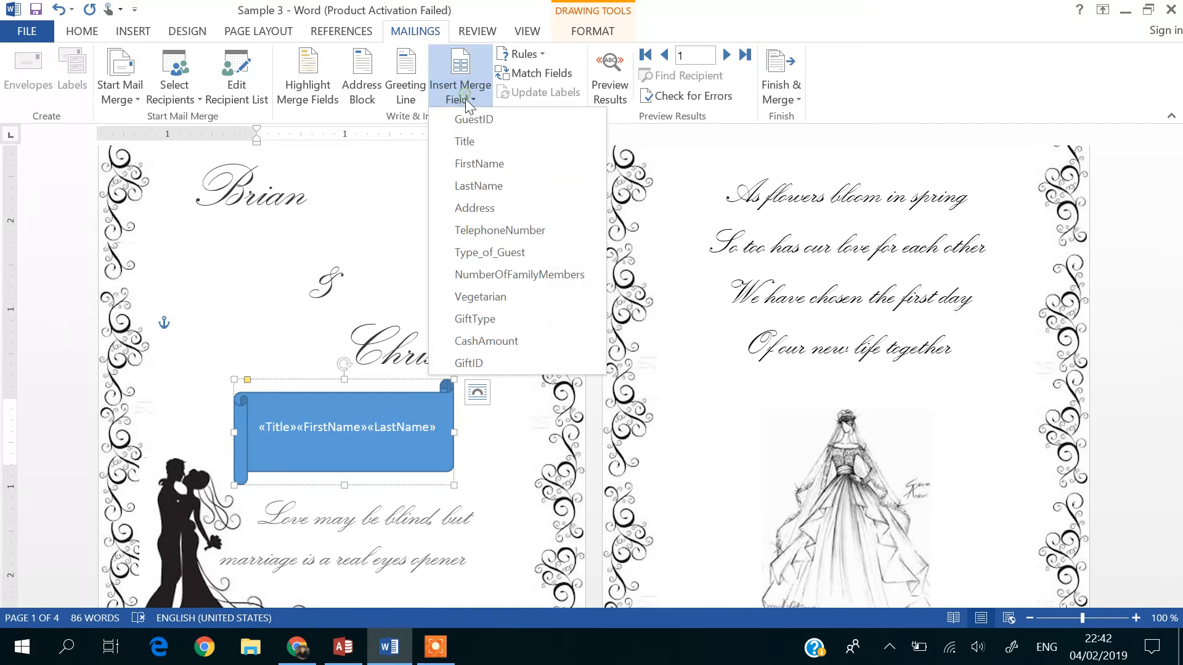
click(491, 208)
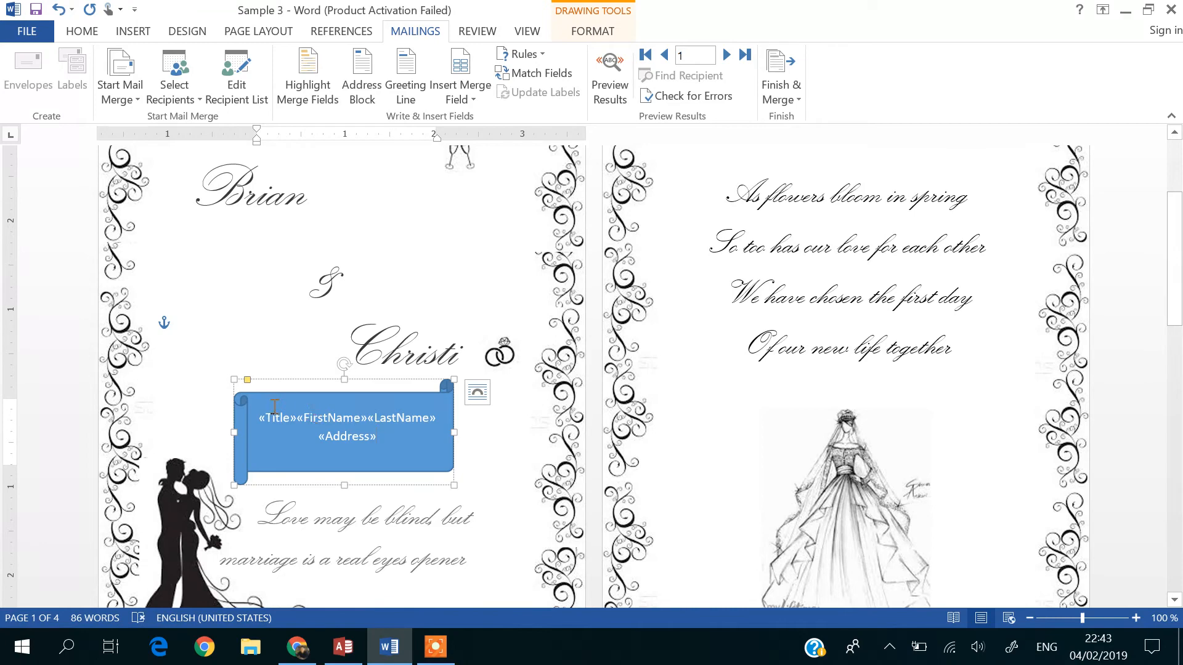
Separate the Title, FirstName, LastName and Address merge fields in the scroll shape with single spaces.
click(297, 422)
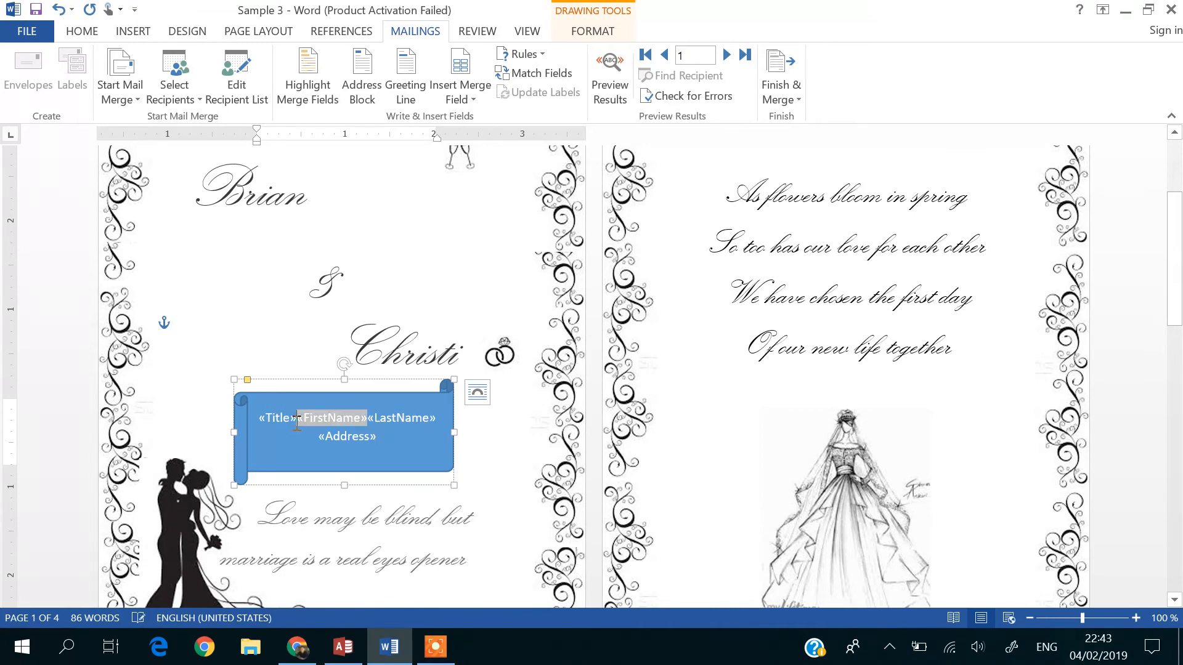
click(369, 422)
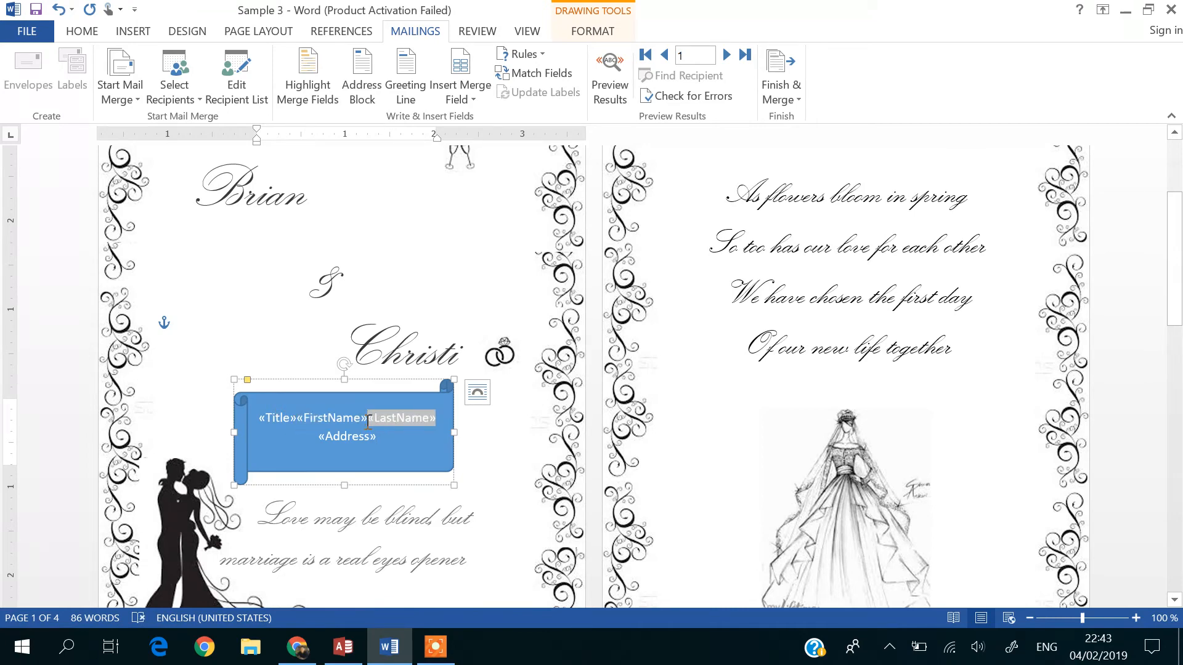
click(295, 420)
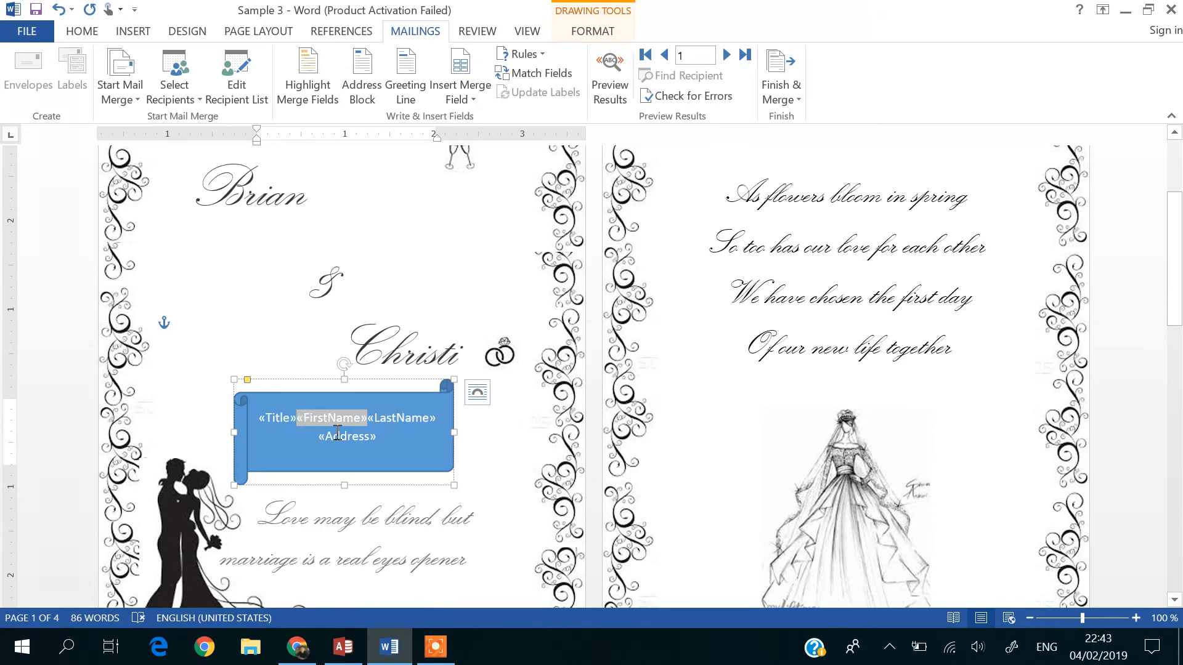
key(Return)
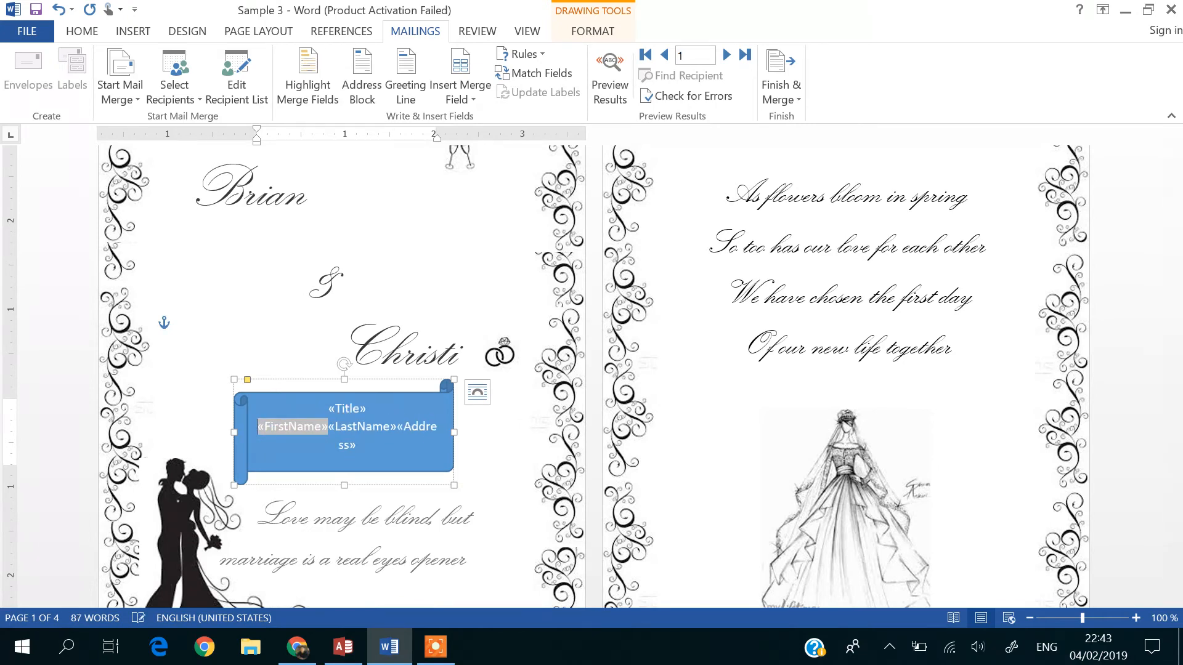
click(329, 427)
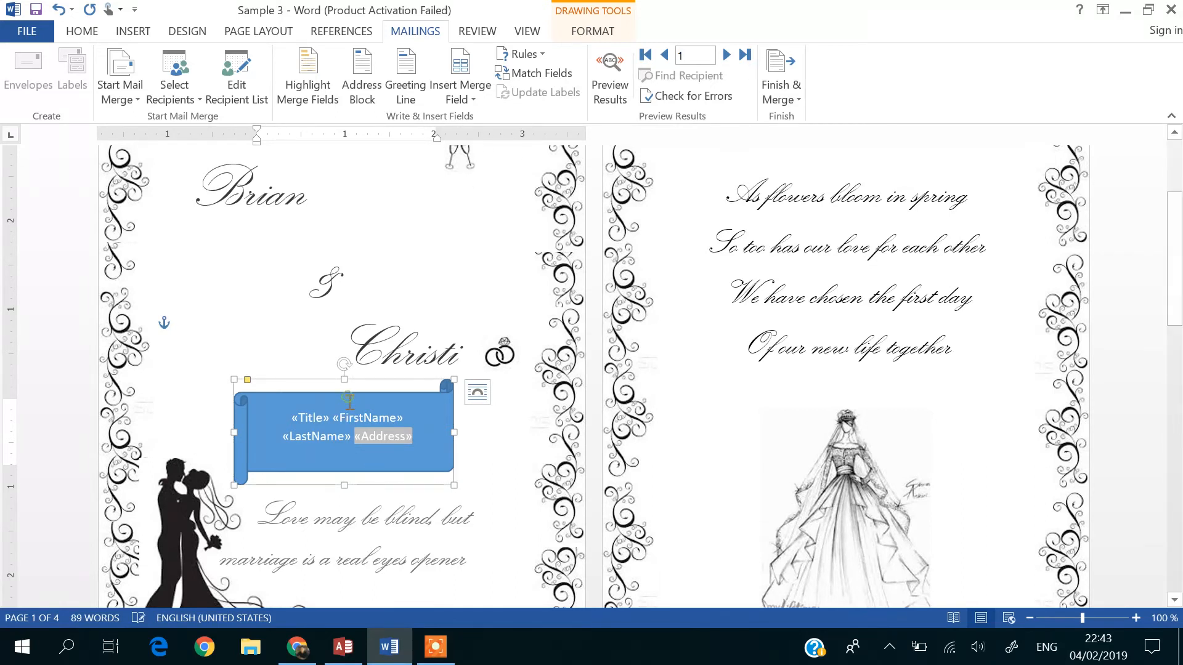
click(309, 419)
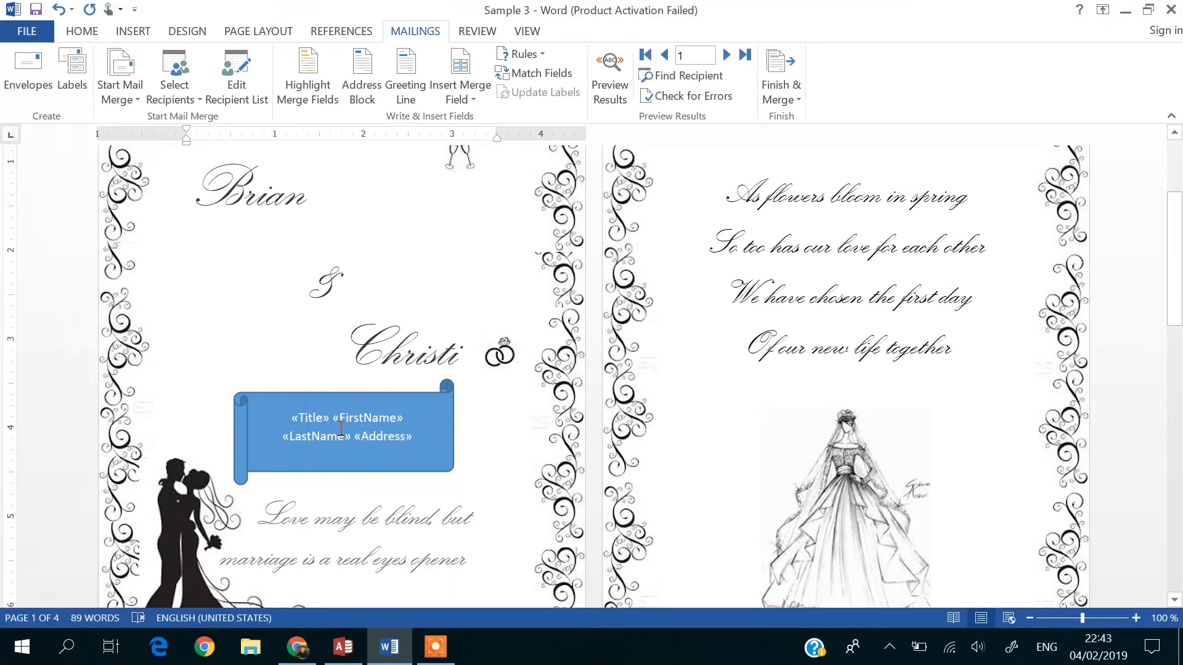
Preview the merge results and browse through the recipient records to check the name and address in the scroll shape.
click(608, 88)
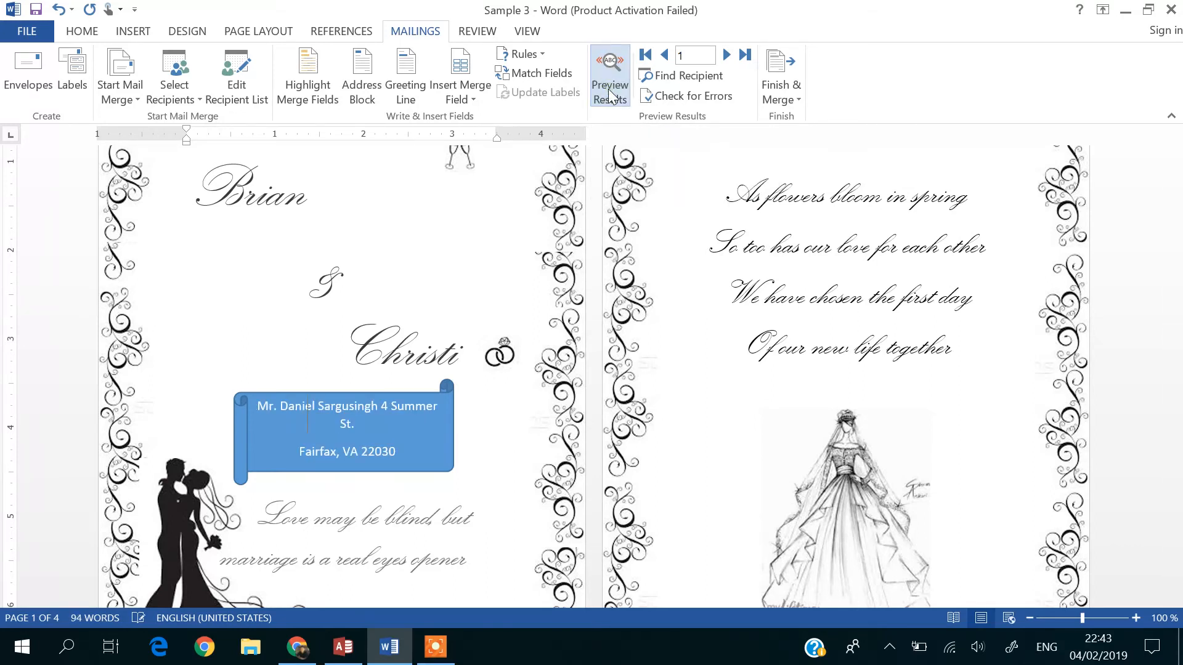
click(727, 56)
click(727, 56)
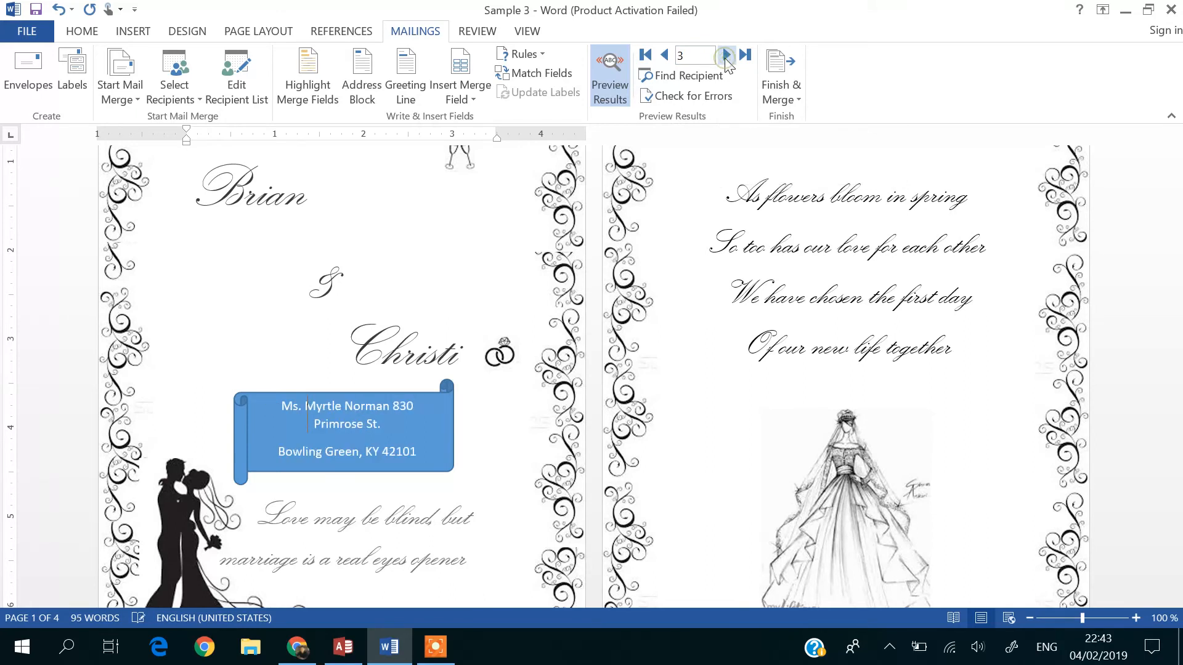
click(727, 55)
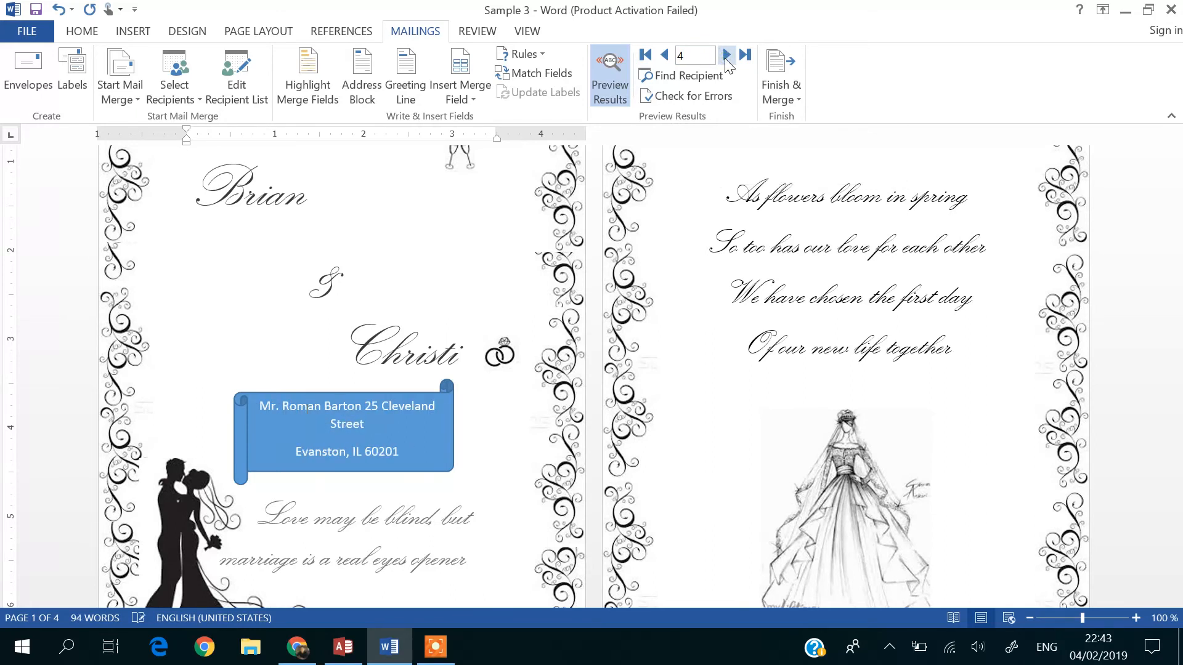
click(727, 55)
click(727, 55)
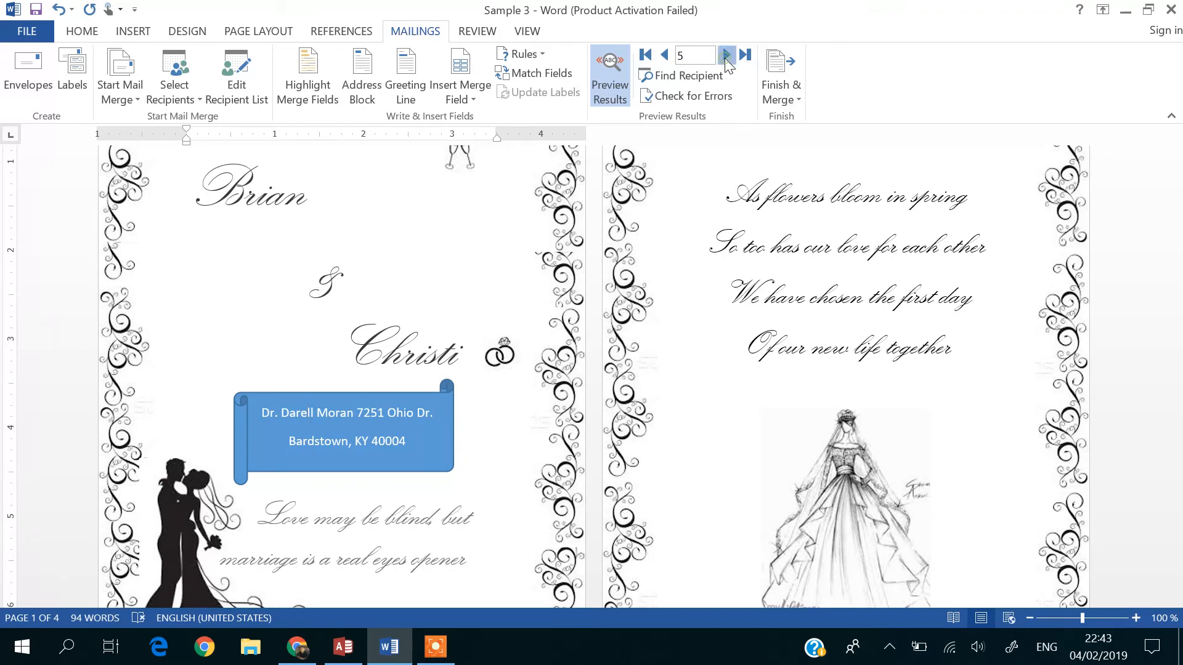
click(727, 55)
click(727, 56)
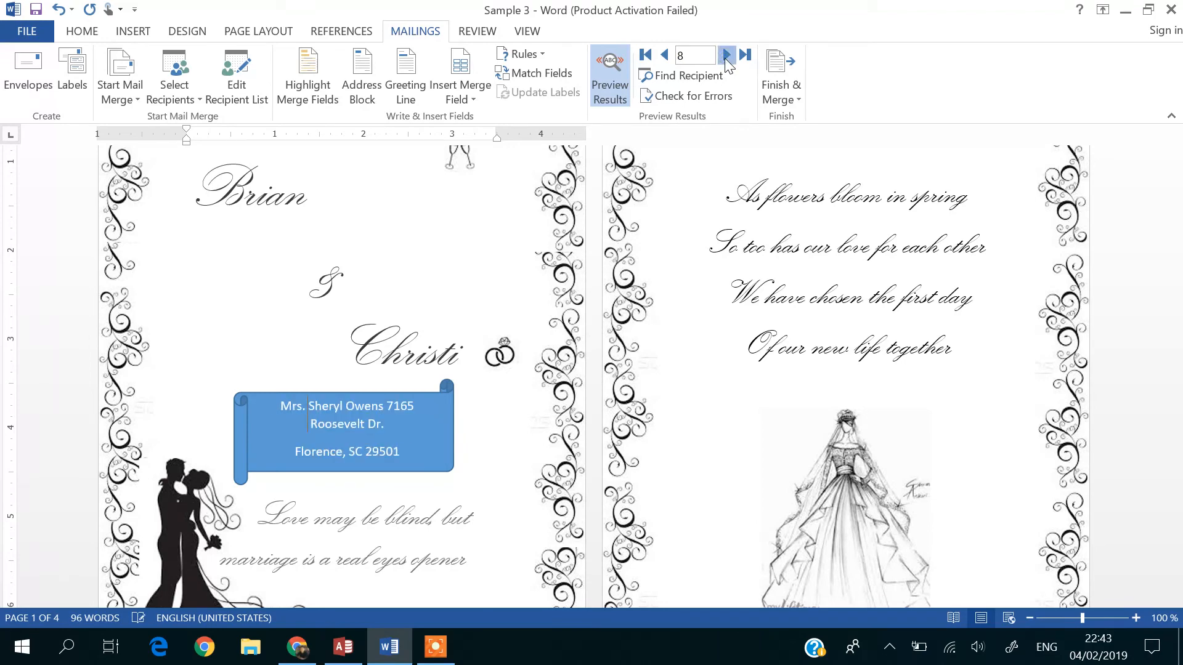
click(727, 55)
click(727, 55)
click(727, 55)
click(727, 55)
click(727, 55)
click(727, 56)
click(727, 55)
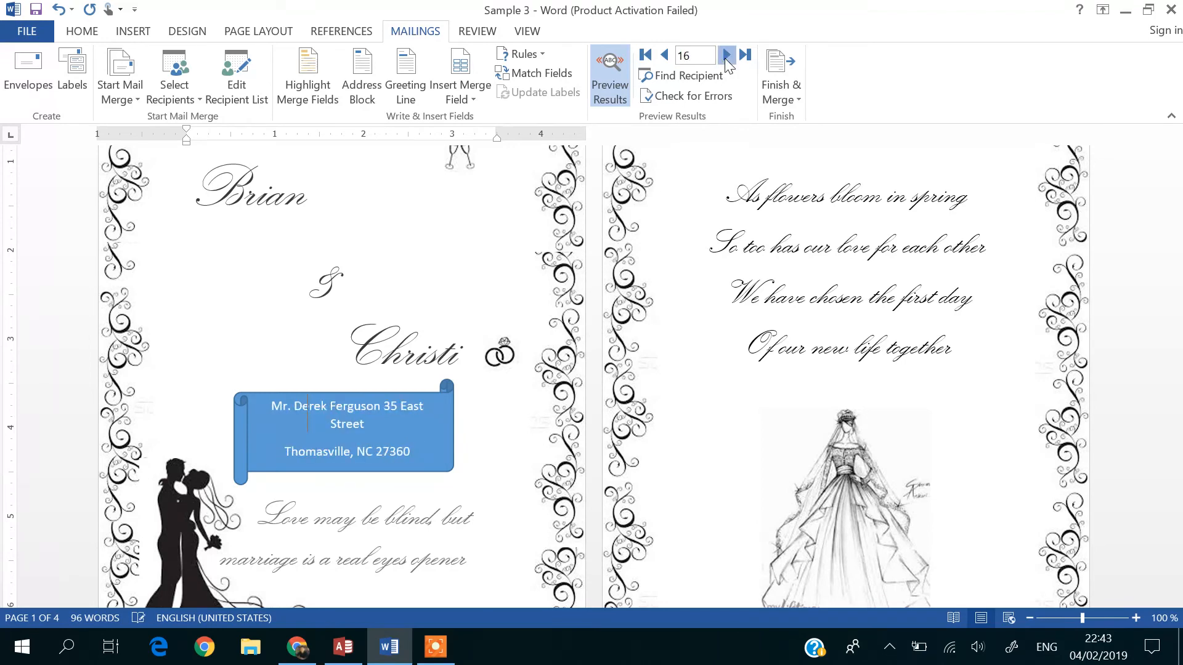
click(727, 55)
click(727, 55)
click(727, 55)
click(727, 56)
click(727, 55)
click(727, 55)
click(664, 55)
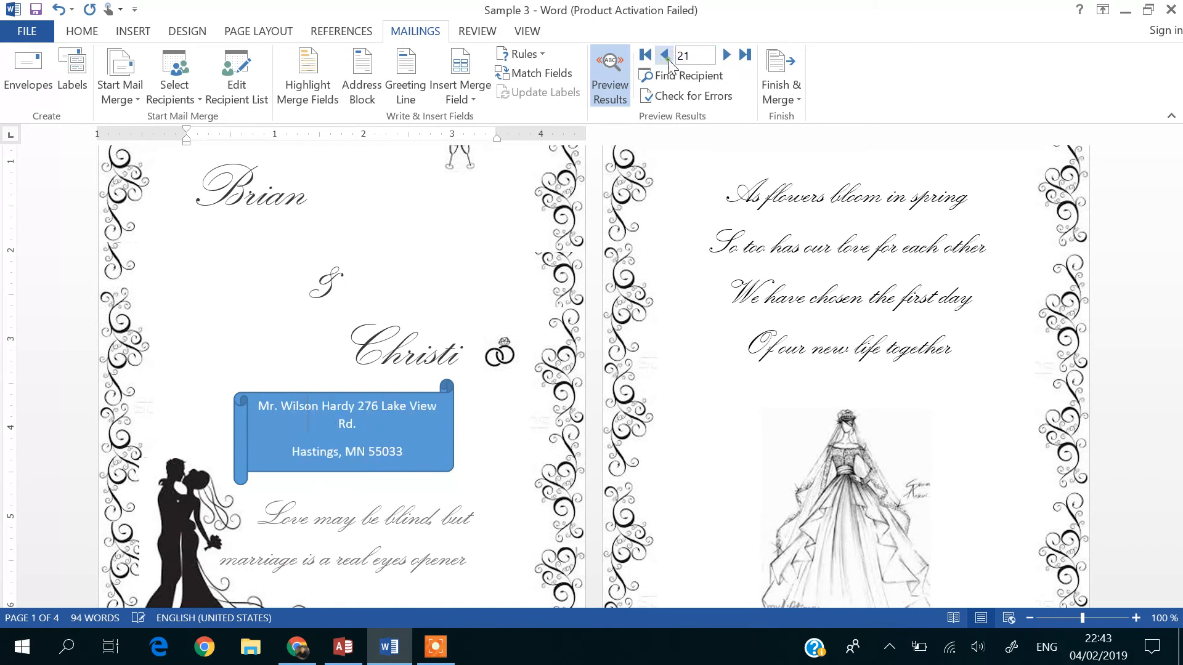
click(664, 55)
click(664, 55)
Turn off the results preview and add the word "Dear" before the Title merge field in the scroll shape.
click(610, 77)
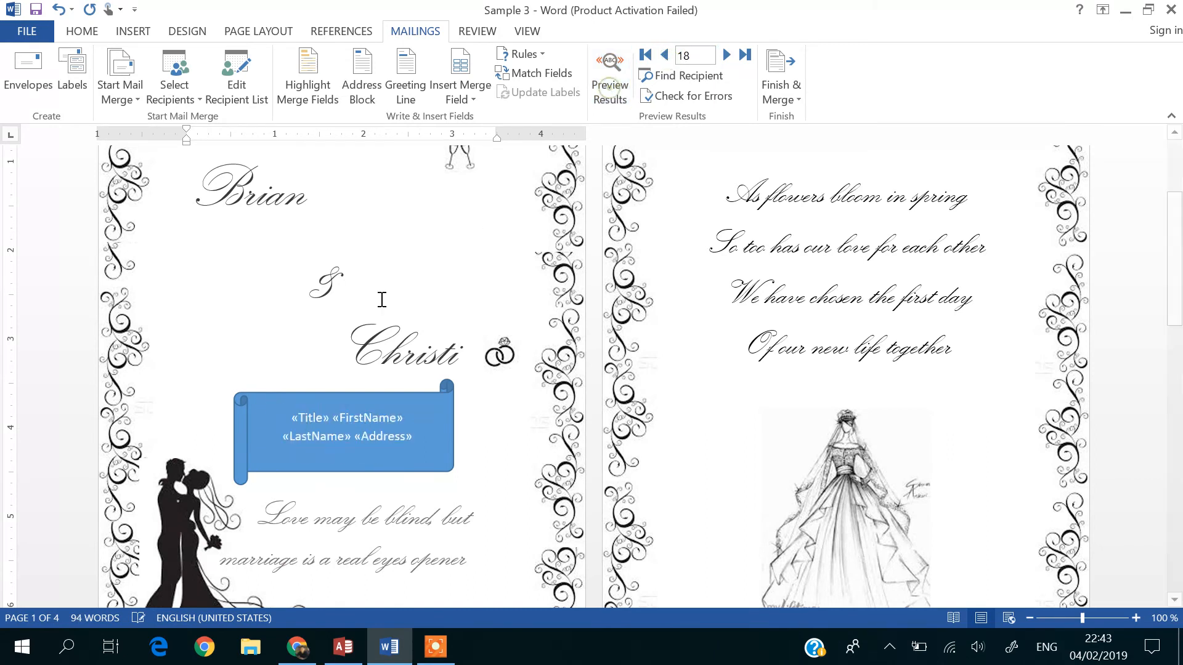
click(299, 421)
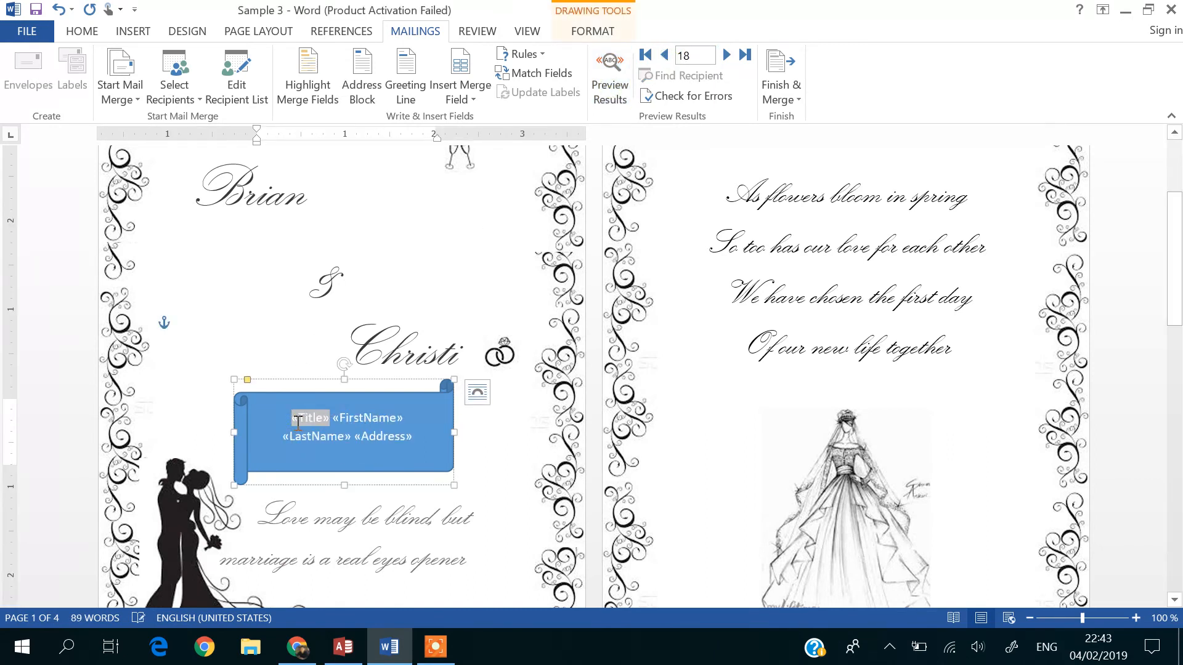
text(Dear)
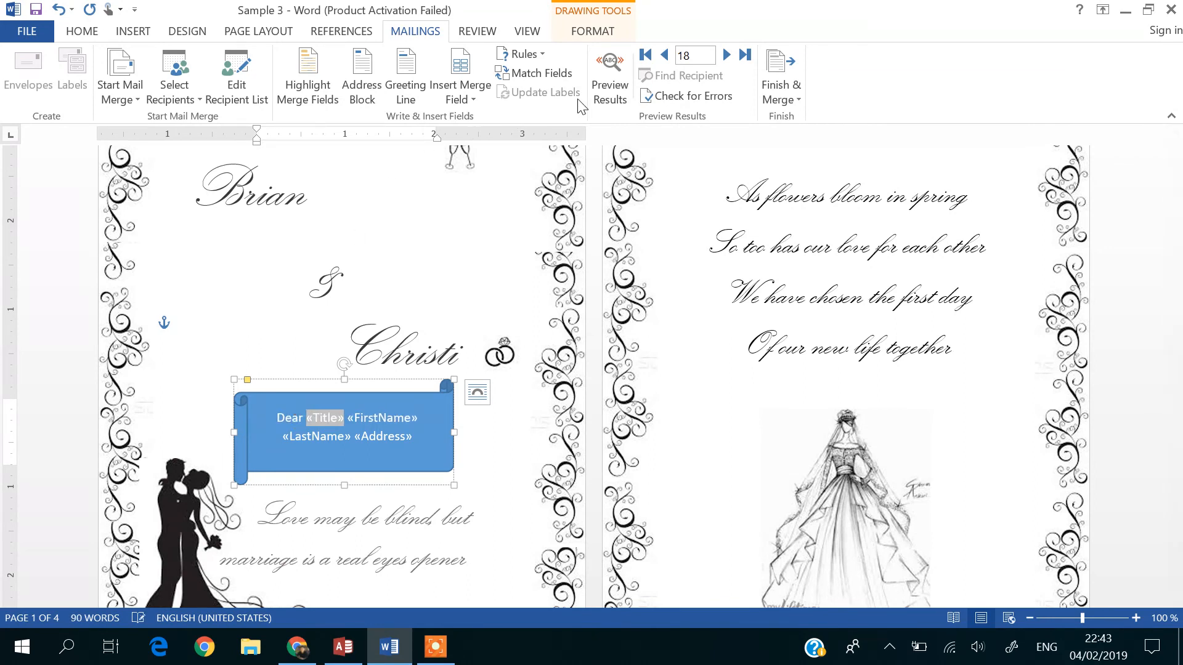
Preview the merged greeting for several recipients in both directions, and return to the merge field view.
click(613, 91)
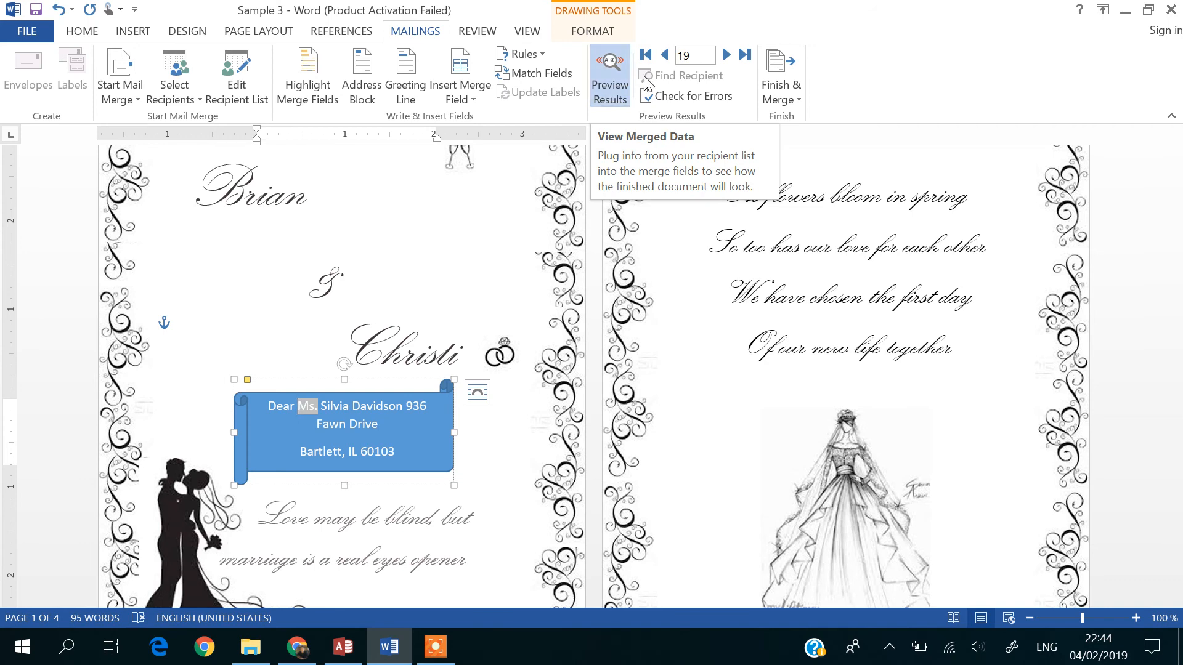
click(727, 55)
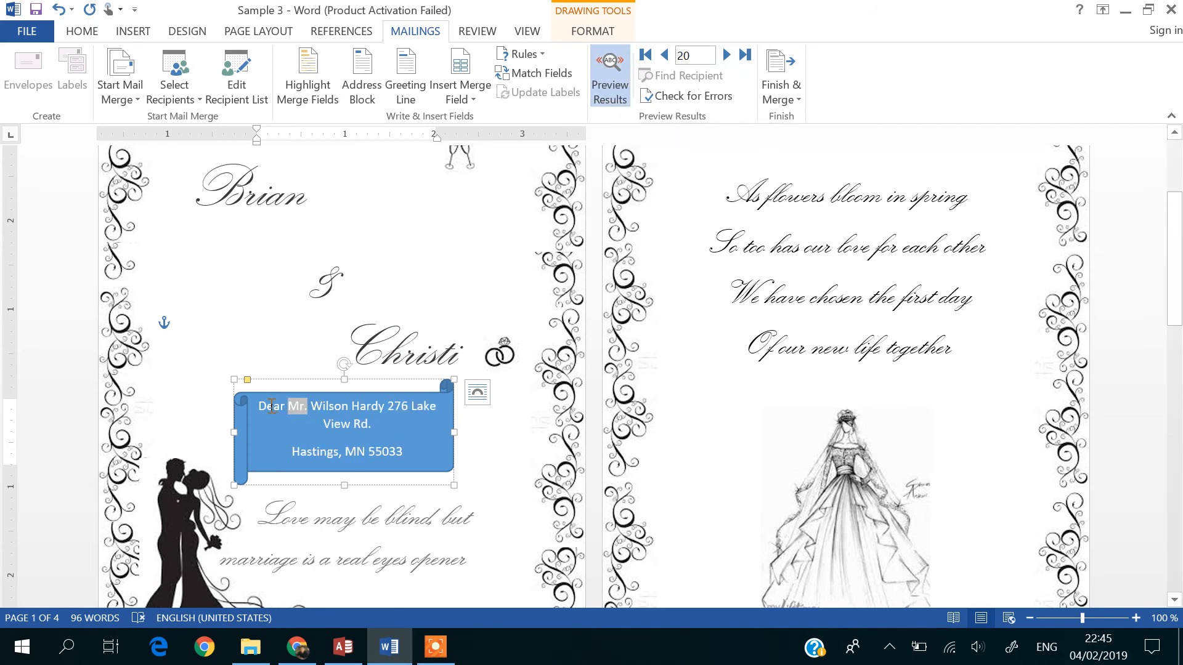
click(728, 55)
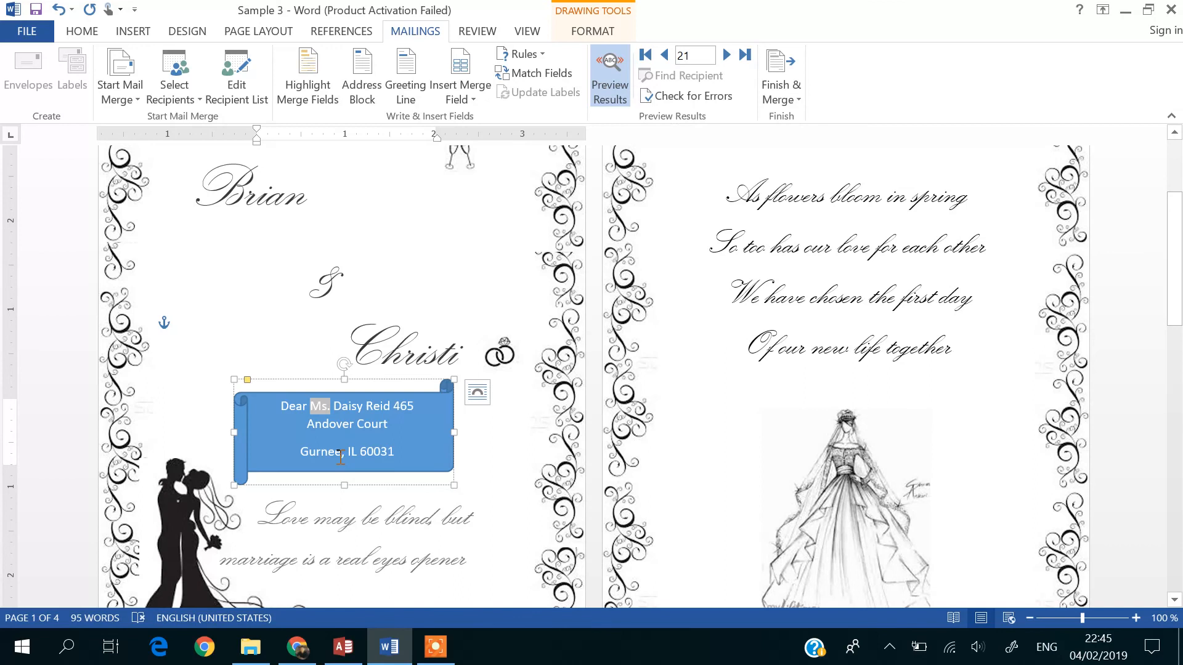
click(727, 55)
click(727, 57)
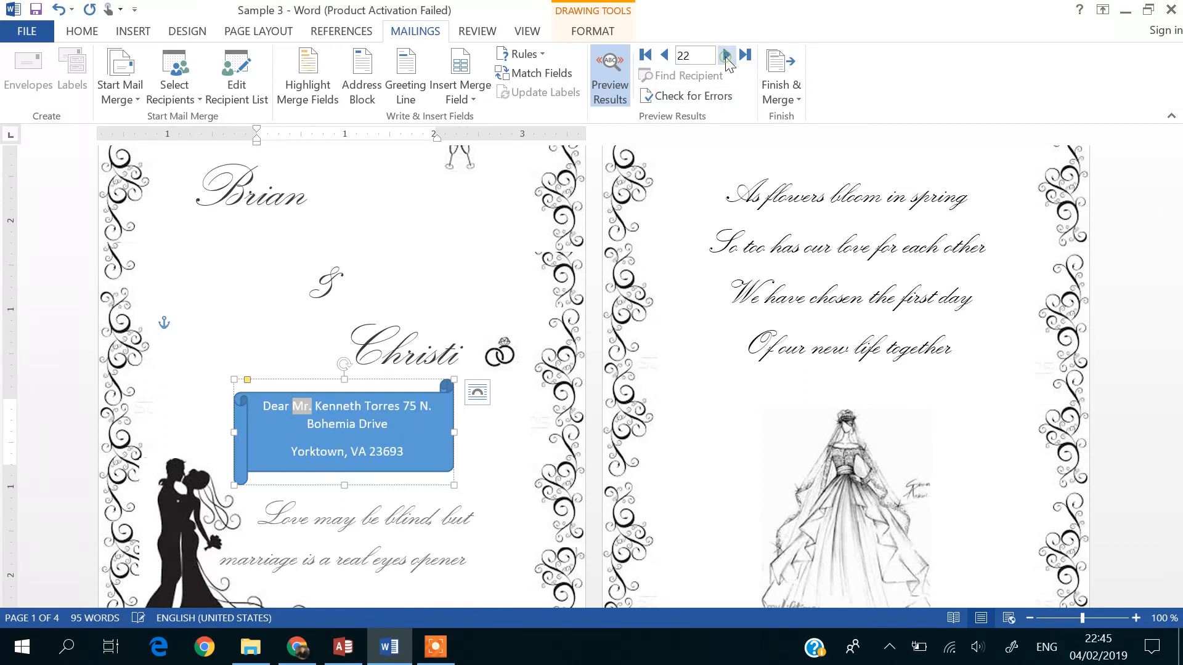
click(727, 56)
click(727, 56)
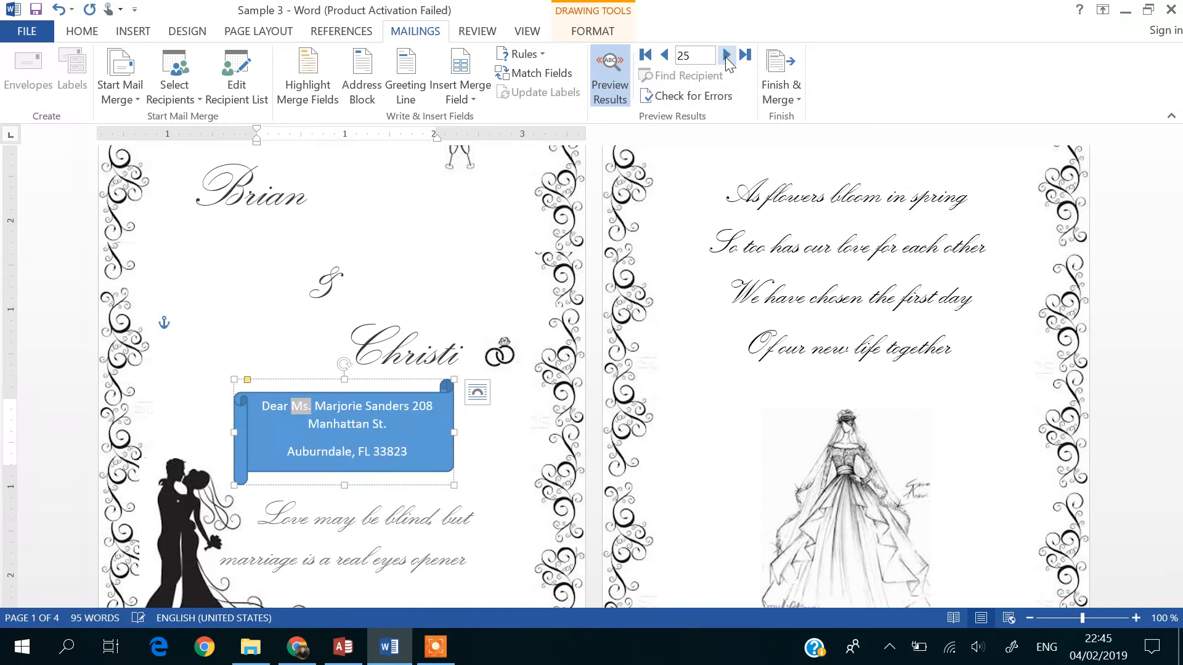
click(665, 55)
click(665, 55)
click(665, 55)
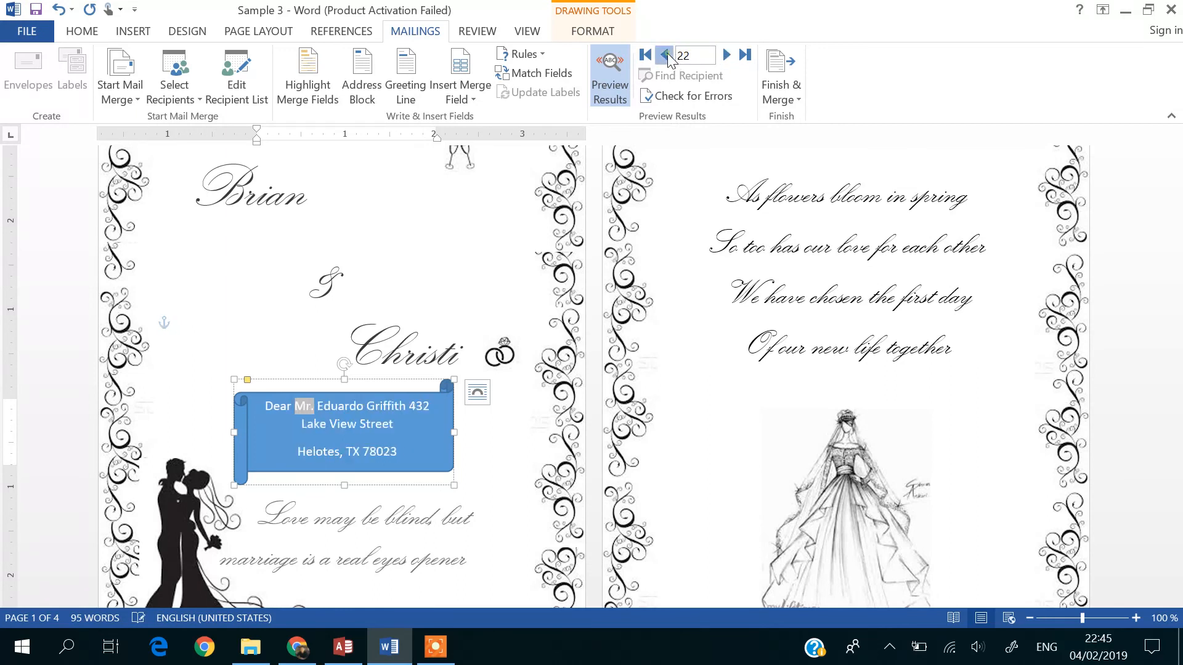
click(620, 88)
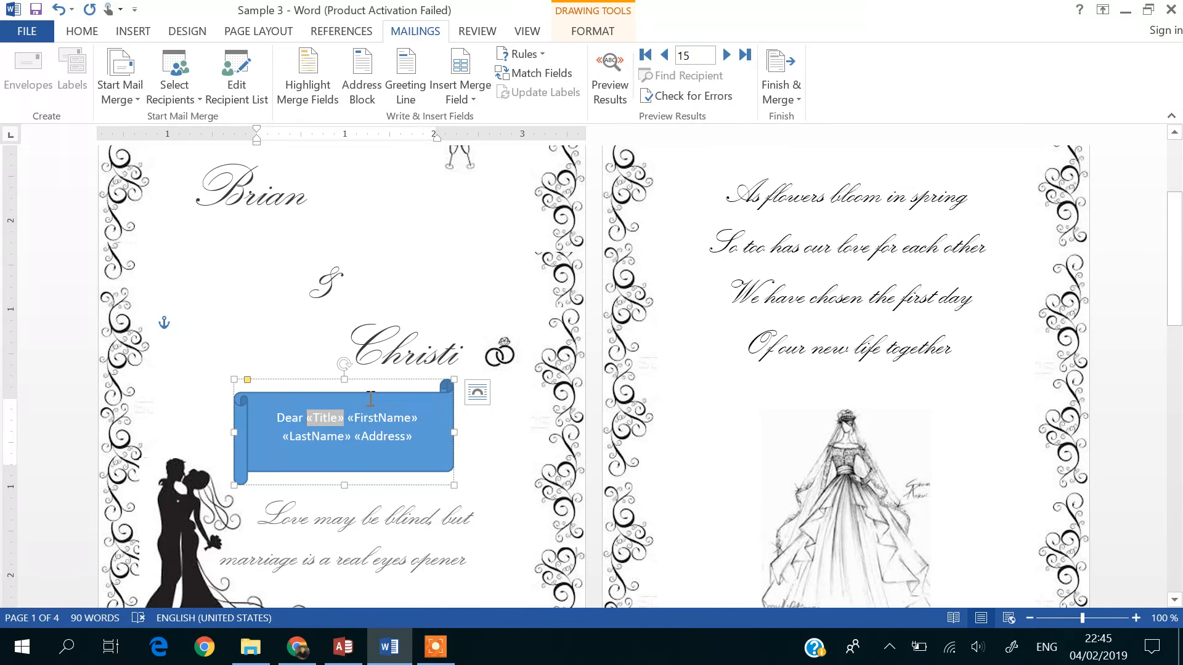
Reposition the scroll shape slightly to the right, between the couple's names and the marriage quote, and deselect it.
drag(371, 398, 374, 352)
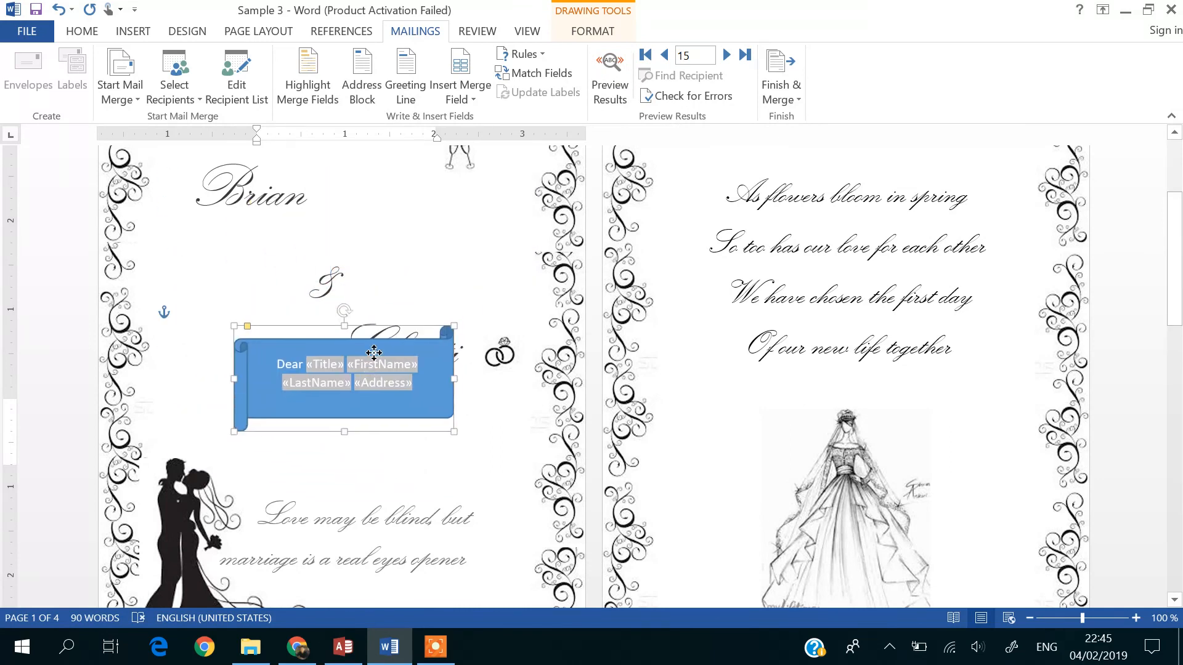
key(ctrl+z)
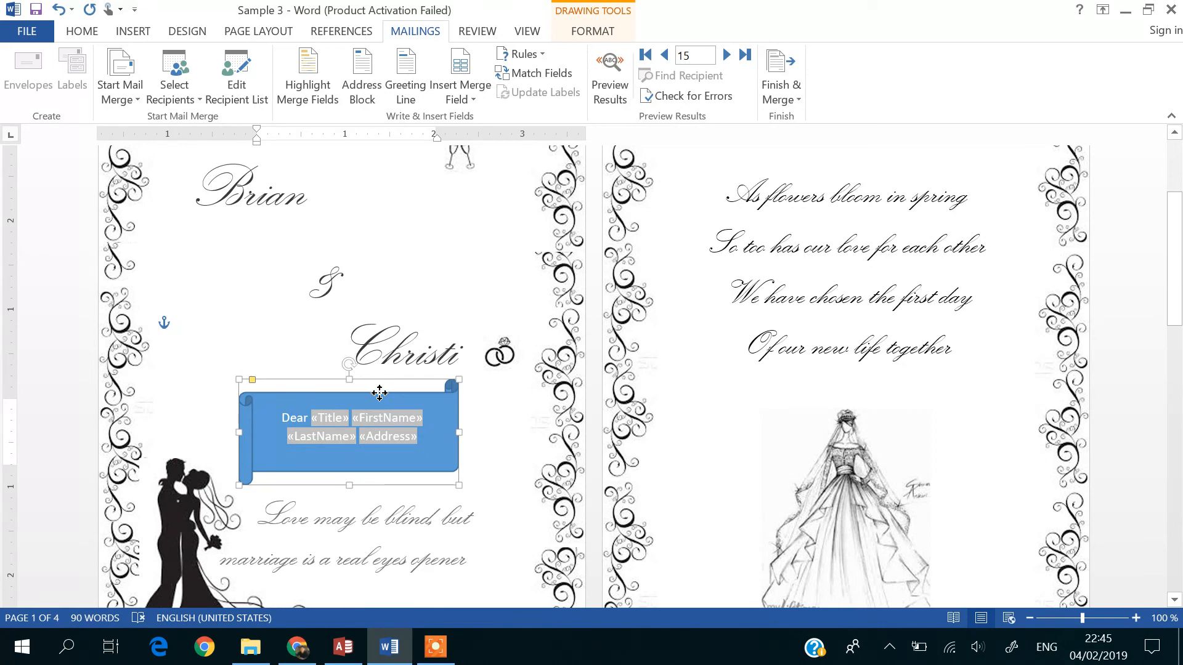
click(379, 393)
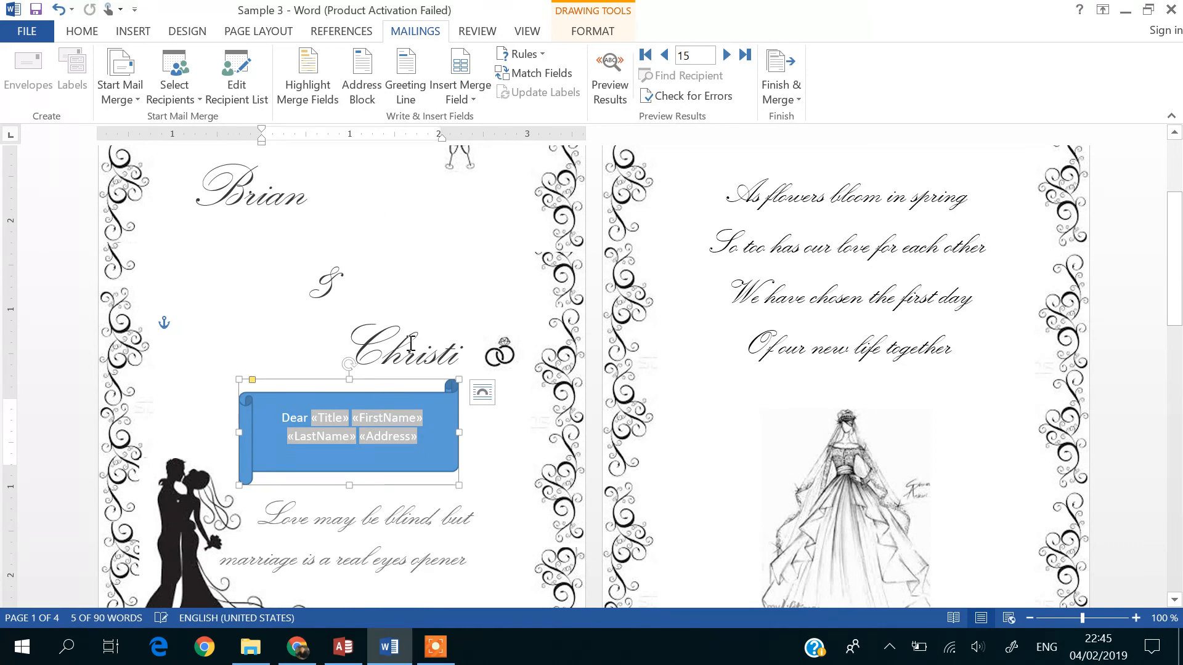
click(425, 266)
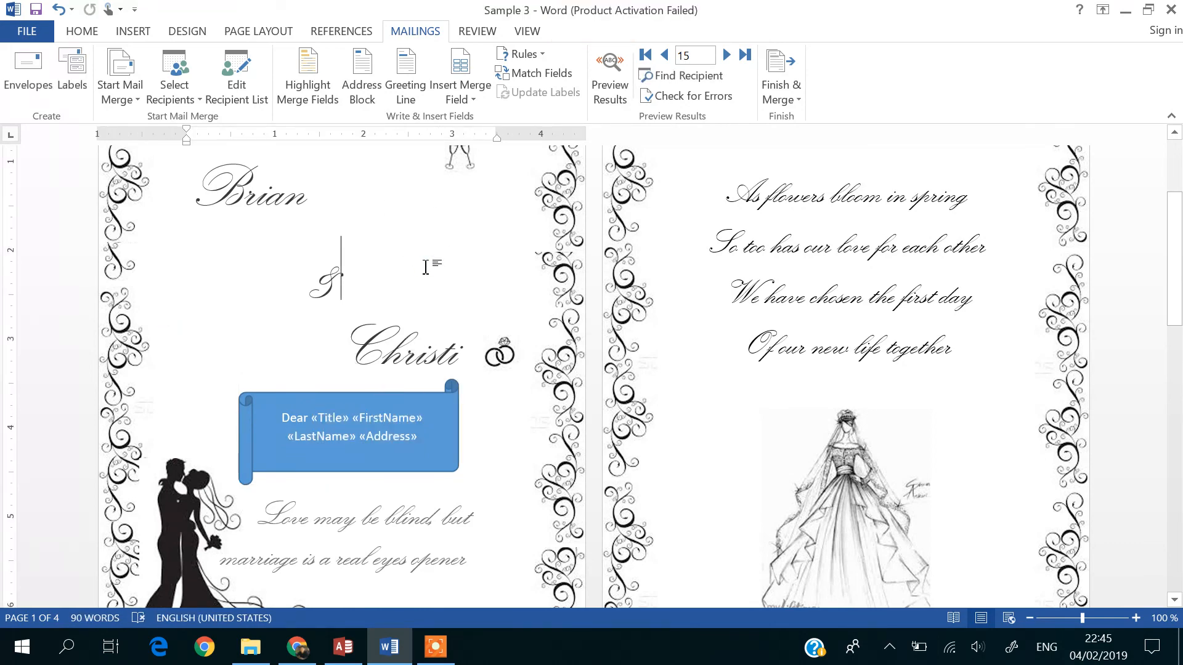